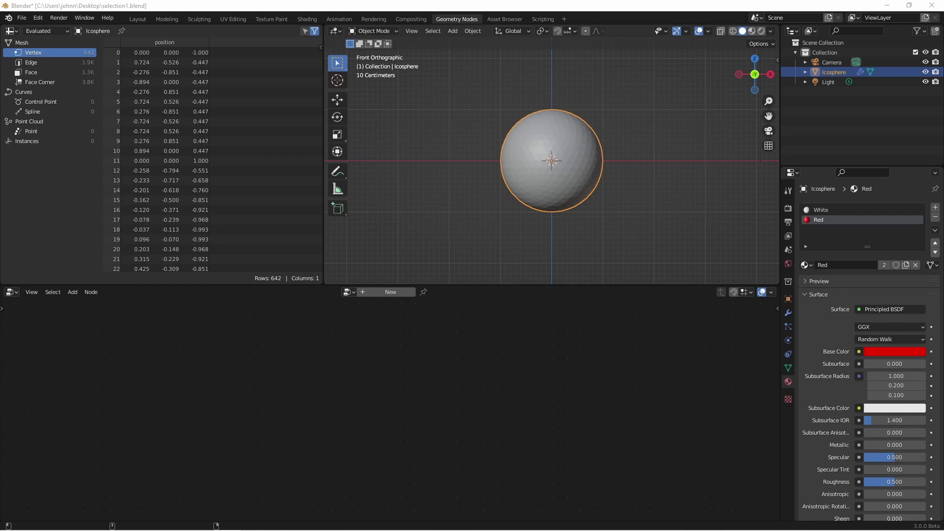
Zoom the 3D viewport in on the icosphere
scroll(544, 203, up, 3)
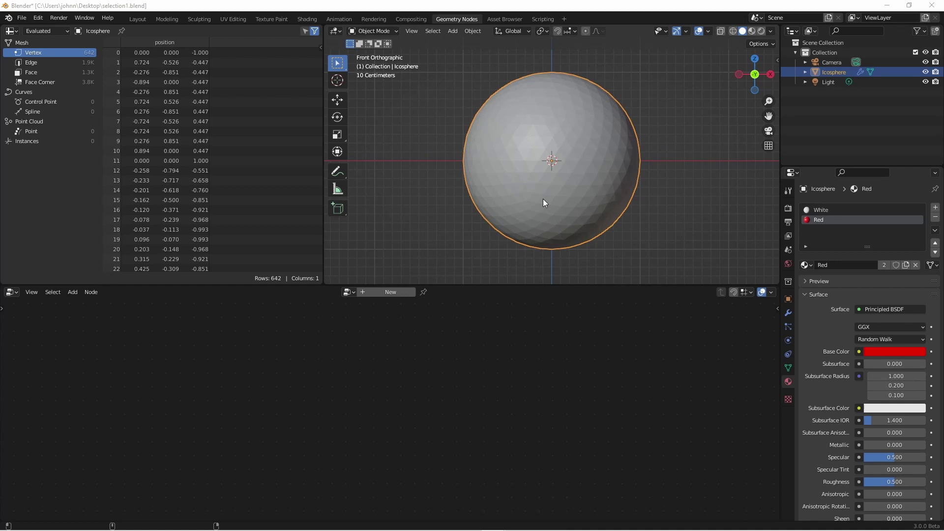
Create a node tree and insert a Set Material node using Red before Group Output
click(389, 293)
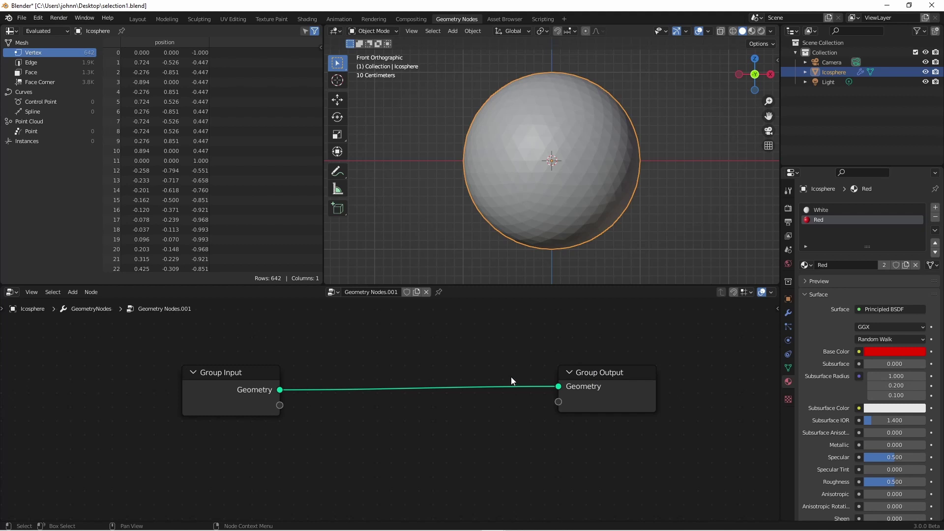
key(shift+a)
mouse_move(480, 406)
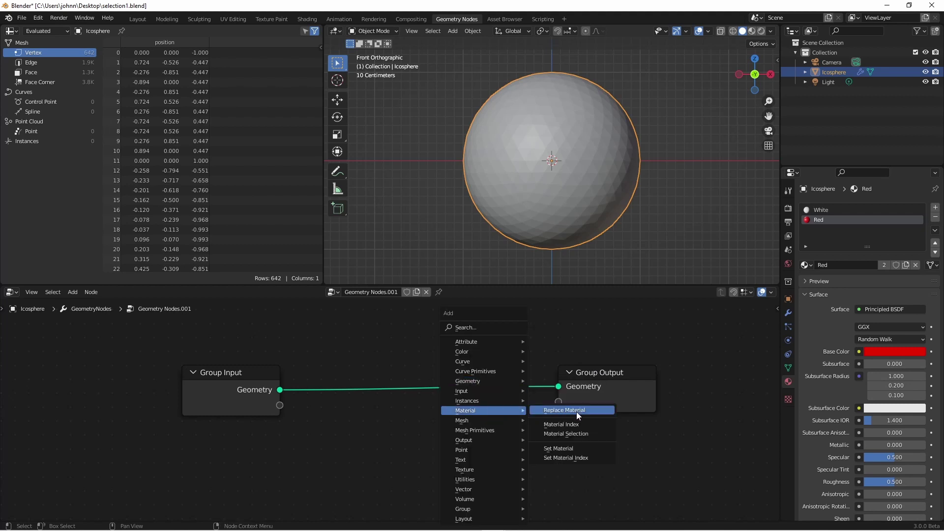
click(577, 411)
click(503, 401)
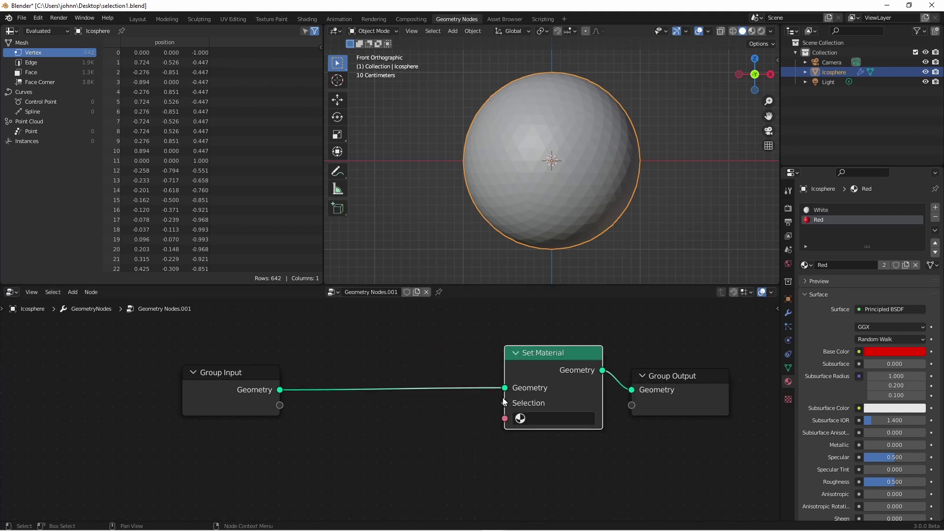
click(540, 418)
click(545, 285)
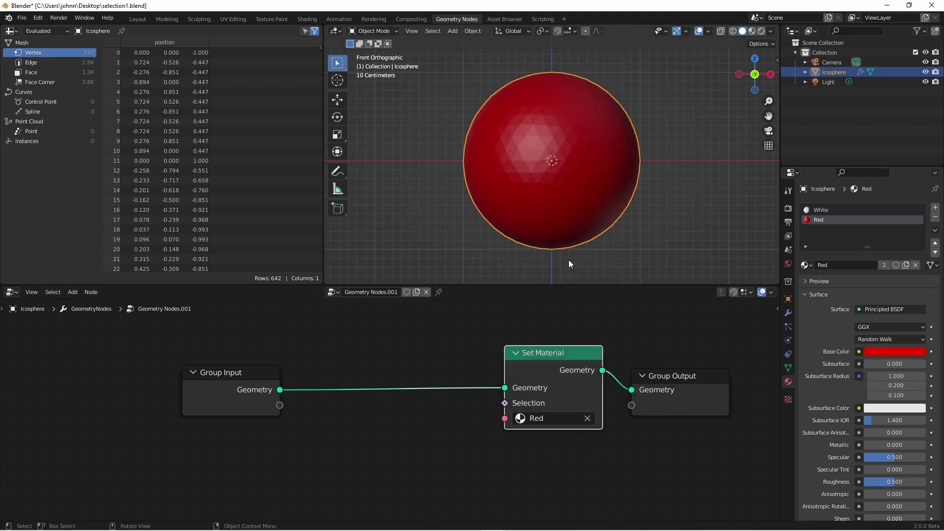
drag(221, 372, 189, 368)
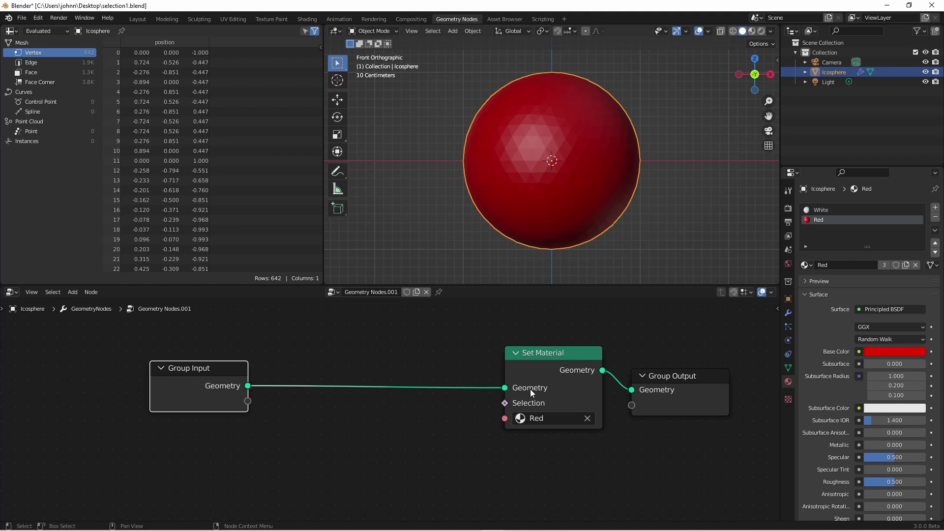
Add a Plain Axes empty and move it up and left of the sphere
scroll(567, 176, down, 2)
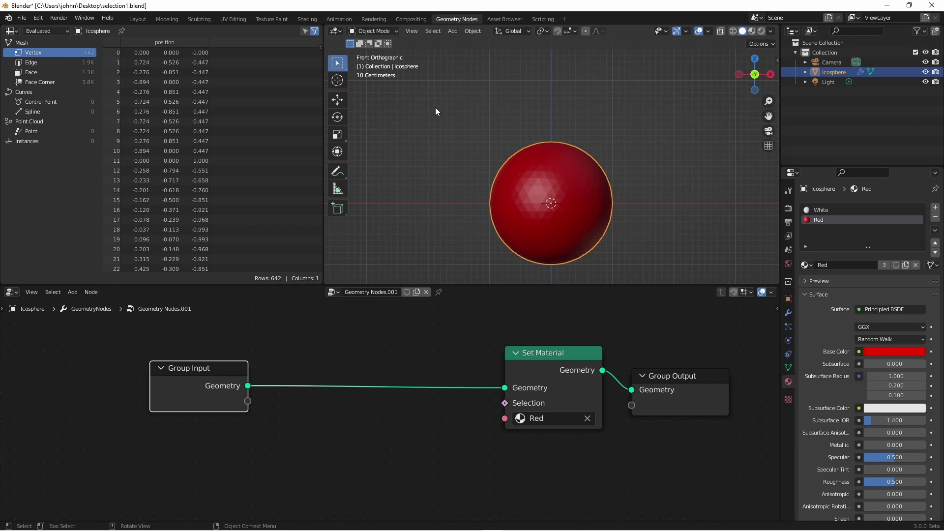
key(shift+a)
click(474, 205)
key(g)
click(503, 163)
Scale the empty down, then reselect the icosphere
scroll(503, 162, down, 2)
key(s)
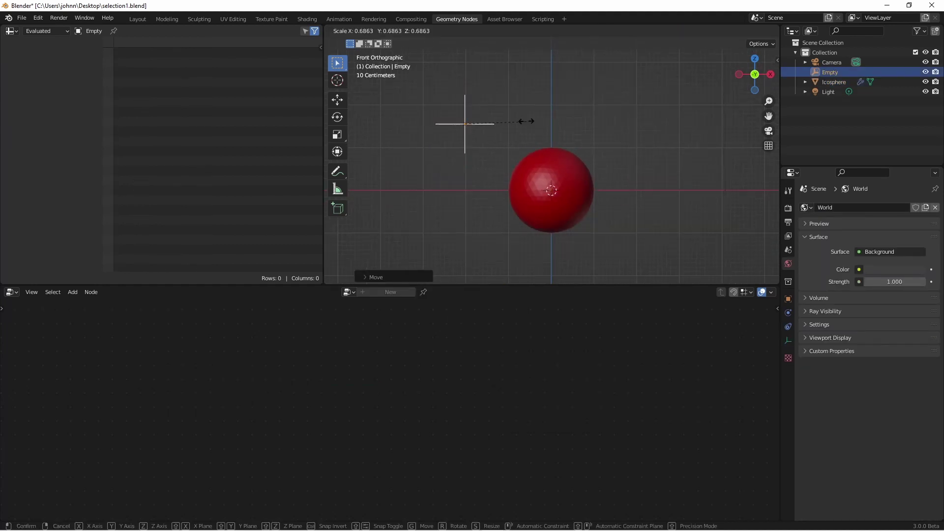
click(526, 121)
scroll(522, 118, up, 3)
click(519, 117)
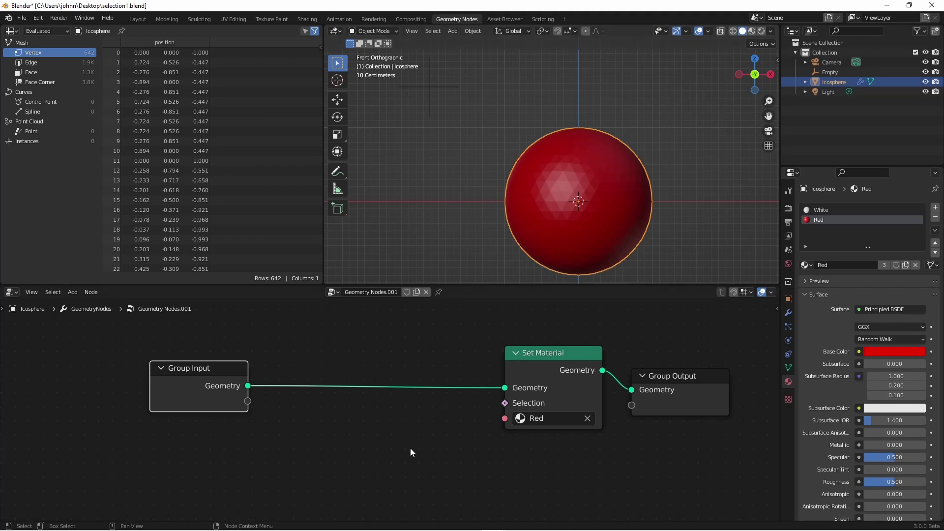
Add a Normal input node below the Group Input
scroll(393, 415, down, 1)
key(shift+a)
mouse_move(358, 399)
click(381, 383)
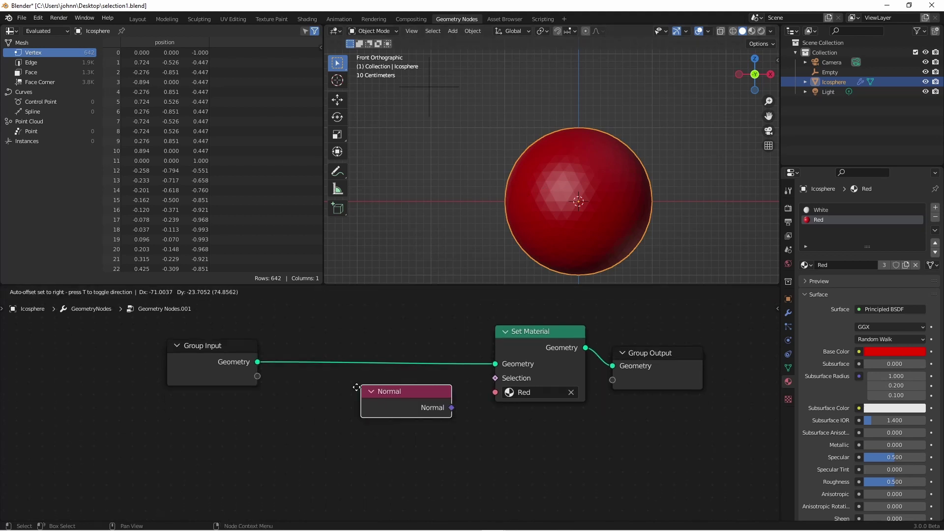
click(259, 419)
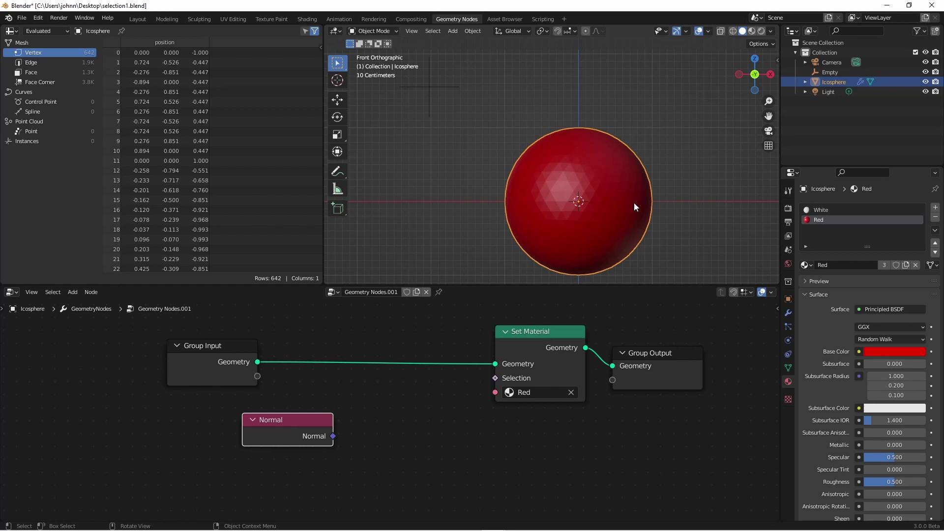
drag(273, 426, 323, 397)
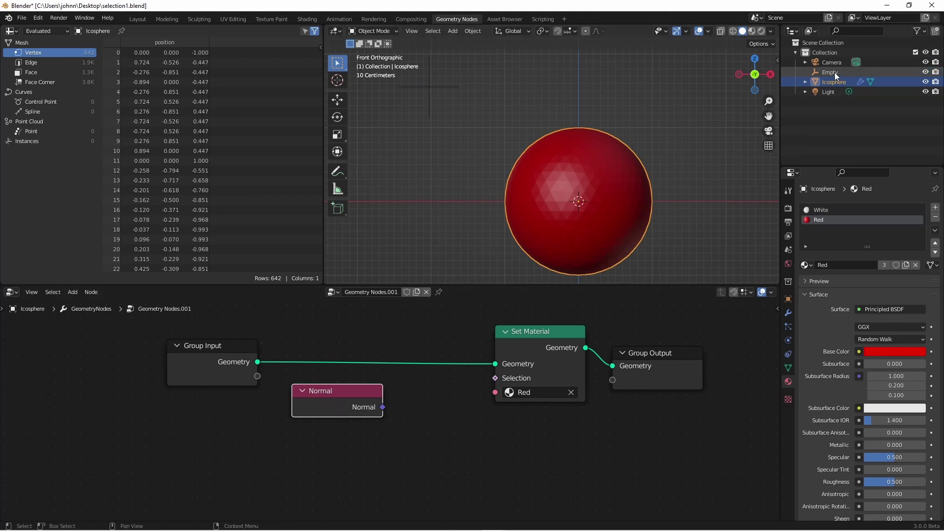
Add an Object Info node for the Empty and a Vector Math node set to Normalize
drag(834, 73, 208, 445)
key(shift+a)
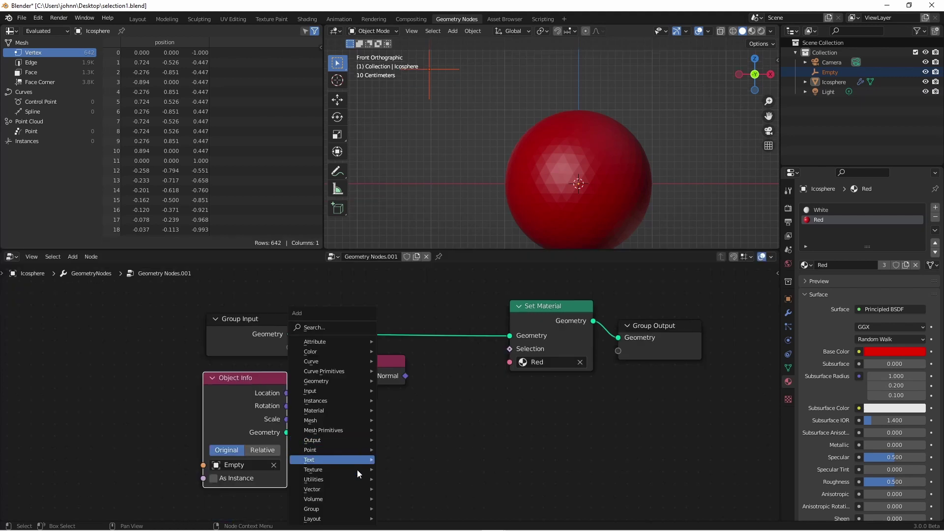
mouse_move(344, 489)
click(421, 481)
click(379, 440)
click(372, 435)
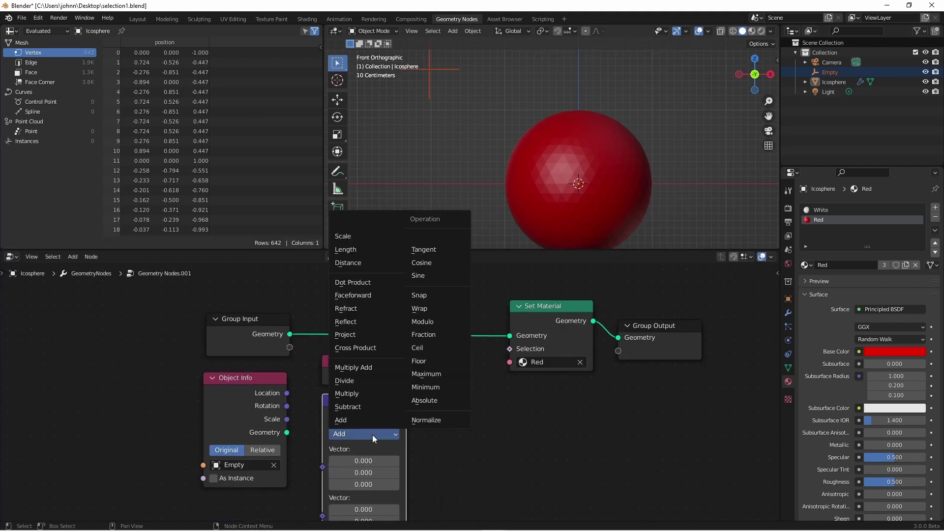
click(435, 421)
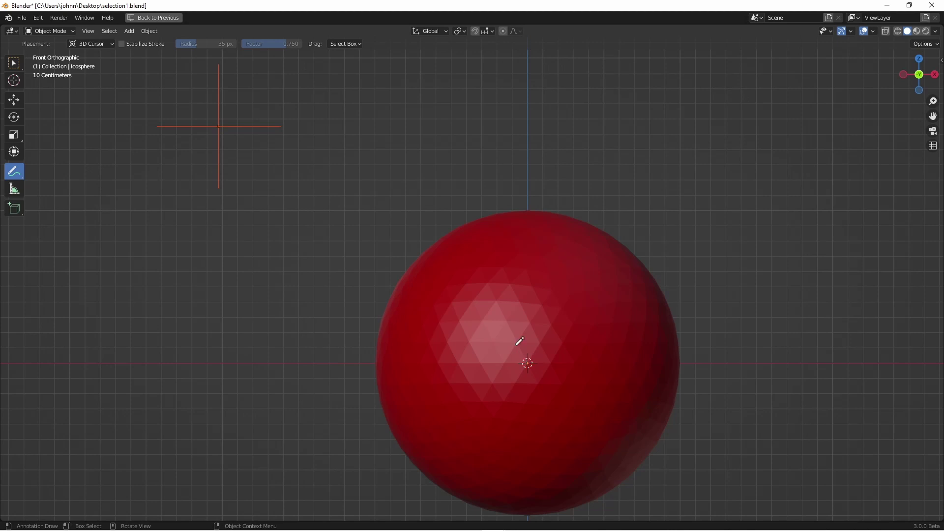
Annotate a line from the sphere centre to the empty, labelled ≈25 with an arrowhead
drag(527, 362, 222, 127)
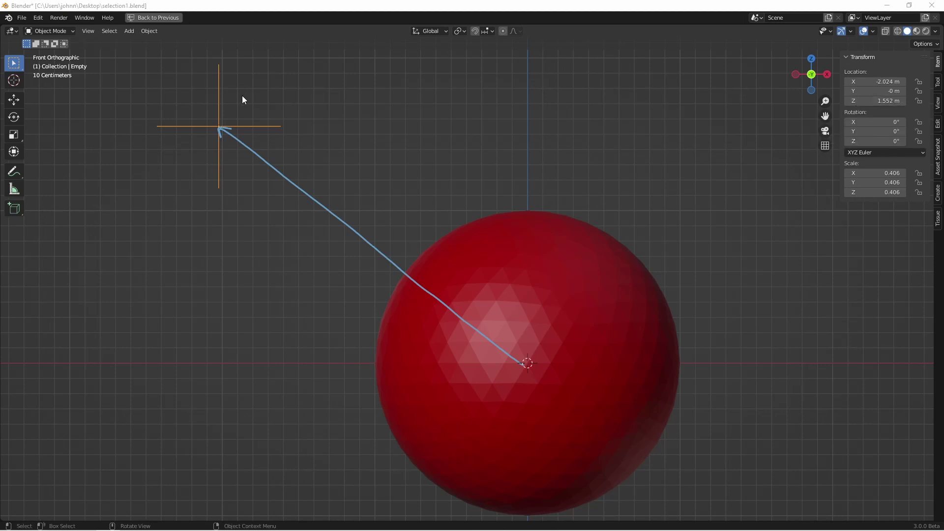
key(shift+space)
key(d)
drag(229, 107, 255, 102)
mouse_move(268, 81)
mouse_down()
mouse_move(282, 84)
mouse_move(288, 104)
mouse_up()
drag(303, 74, 311, 99)
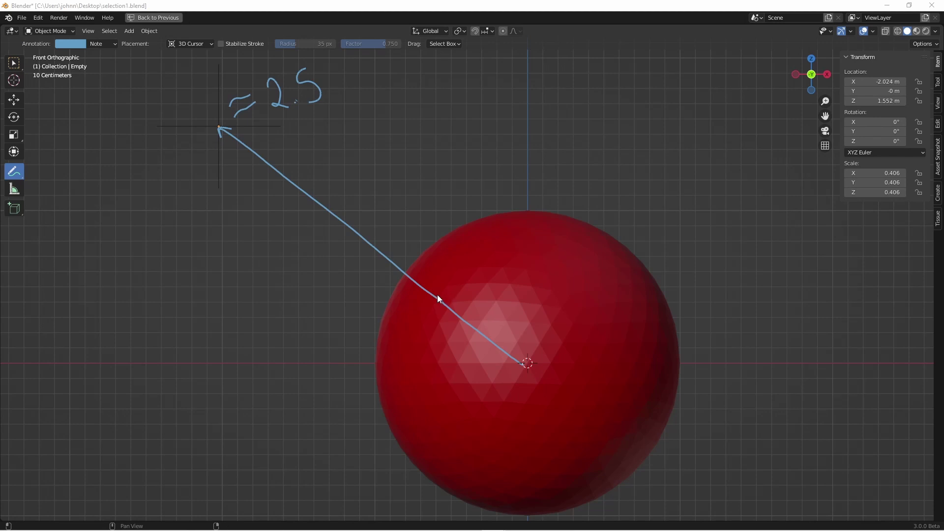
mouse_move(432, 309)
mouse_down()
mouse_move(450, 296)
mouse_move(489, 320)
mouse_up()
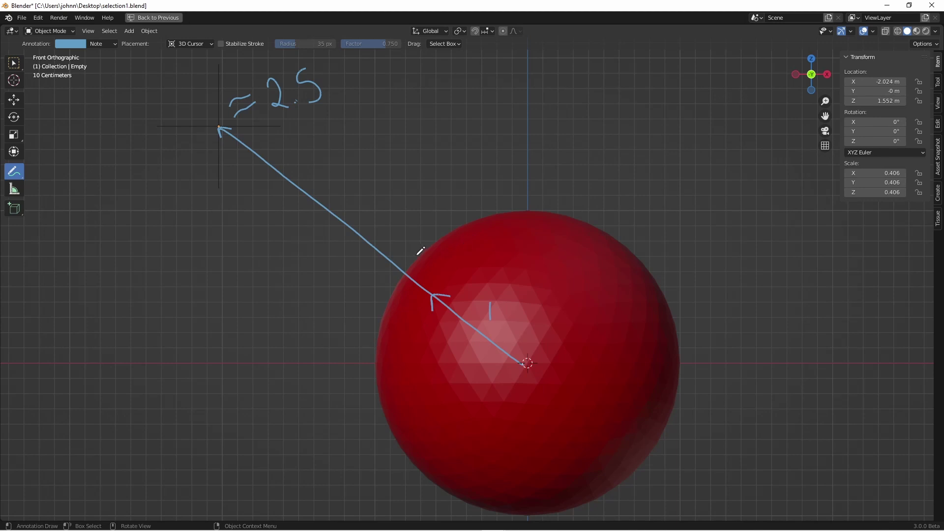
Draw normal arrows pointing up-left and left from the sphere's edge
drag(418, 257, 383, 205)
drag(440, 237, 419, 173)
mouse_move(384, 300)
mouse_down()
mouse_move(323, 272)
mouse_move(316, 281)
mouse_move(319, 262)
mouse_up()
drag(371, 341, 305, 341)
drag(310, 326, 306, 352)
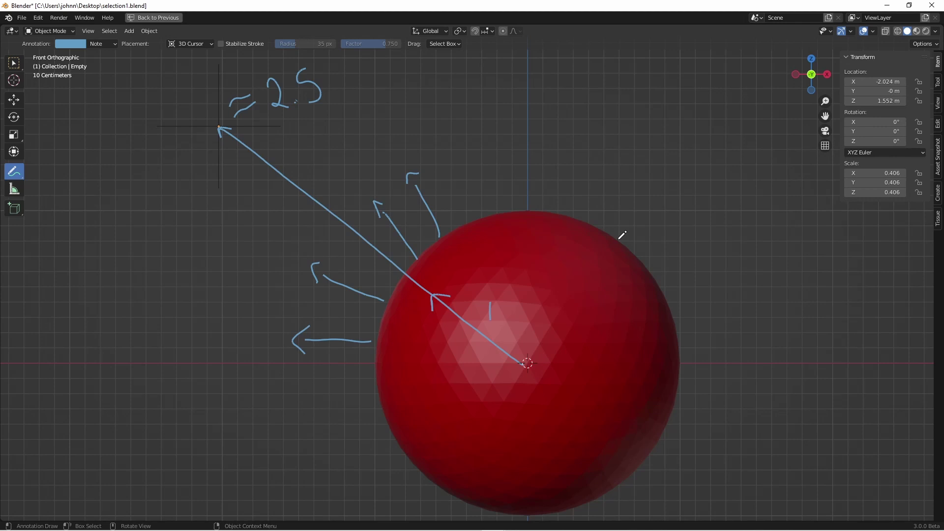
Draw upper-right and lower-right normal arrows labelled 0 and -1
mouse_move(618, 237)
mouse_down()
mouse_move(672, 154)
mouse_move(660, 186)
mouse_up()
mouse_move(680, 100)
mouse_down()
mouse_move(697, 109)
mouse_move(664, 100)
mouse_up()
drag(654, 459, 721, 500)
mouse_move(715, 487)
mouse_down()
mouse_move(698, 502)
mouse_move(752, 486)
mouse_up()
drag(772, 468, 766, 494)
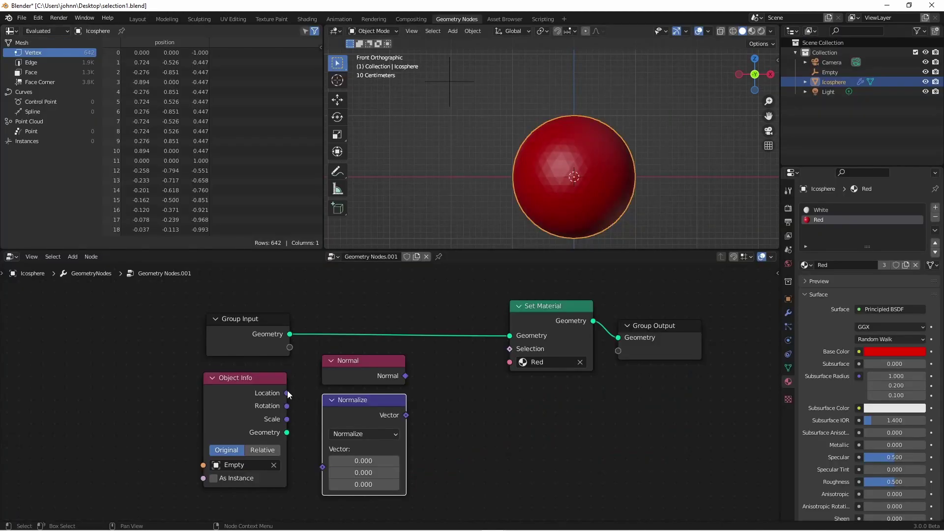
Link the Empty's Location into Normalize and duplicate it as a Dot Product node
drag(287, 392, 320, 468)
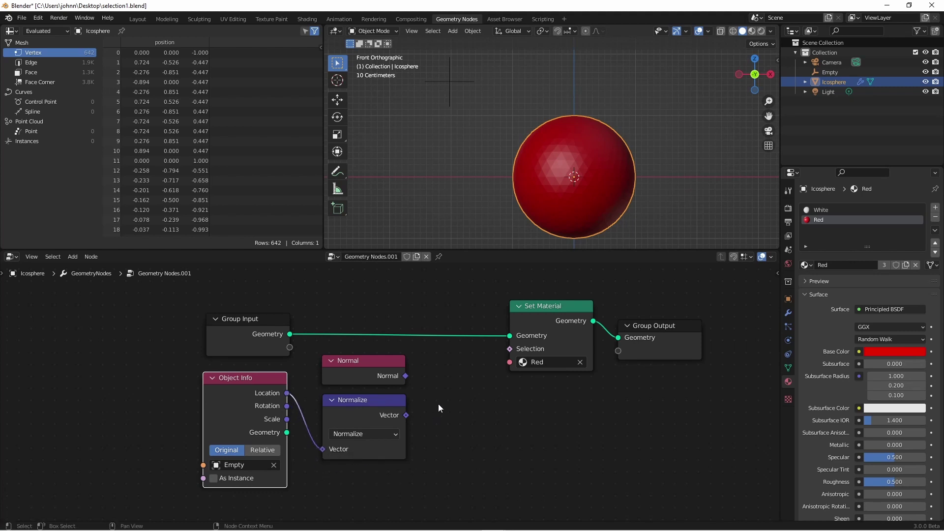
key(shift+d)
click(465, 376)
click(459, 399)
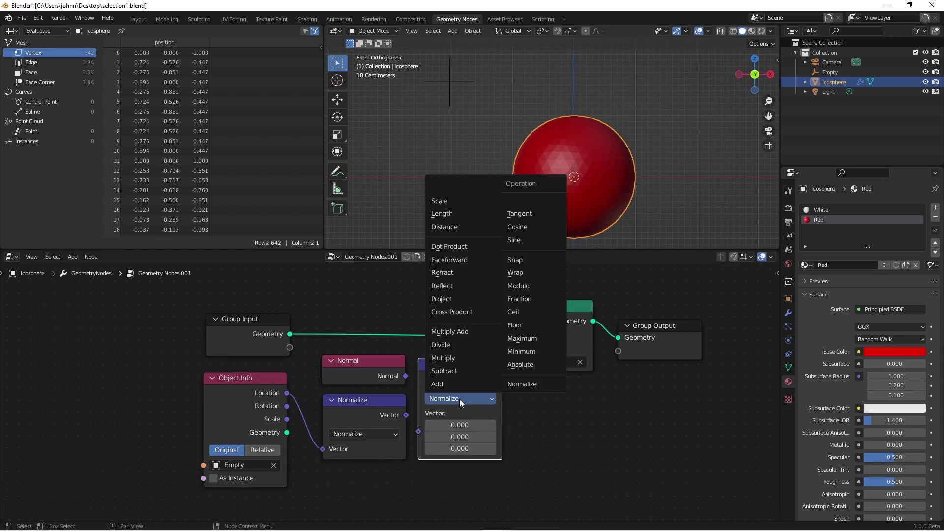
click(454, 247)
drag(374, 400, 418, 479)
Wire Normal and the normalized location into Dot Product, and shift the output nodes right
drag(373, 363, 418, 430)
drag(454, 364, 438, 369)
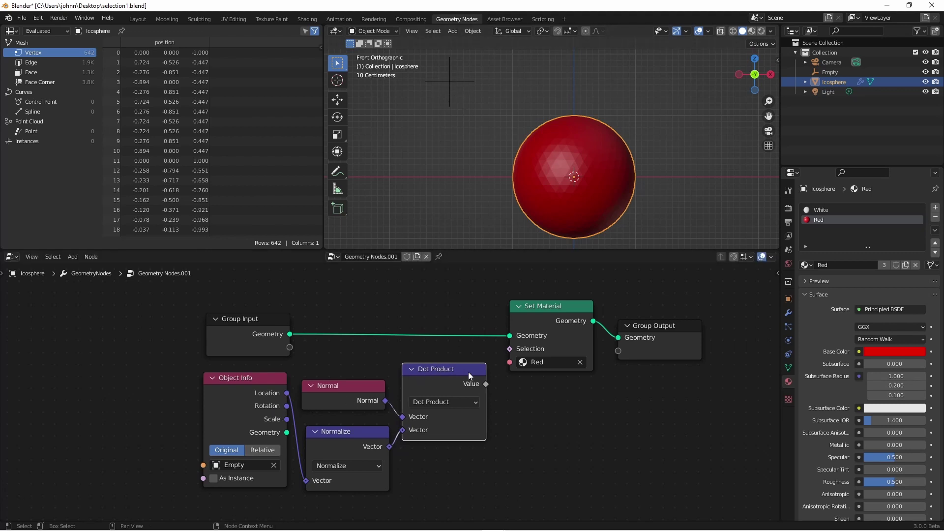
mouse_move(485, 383)
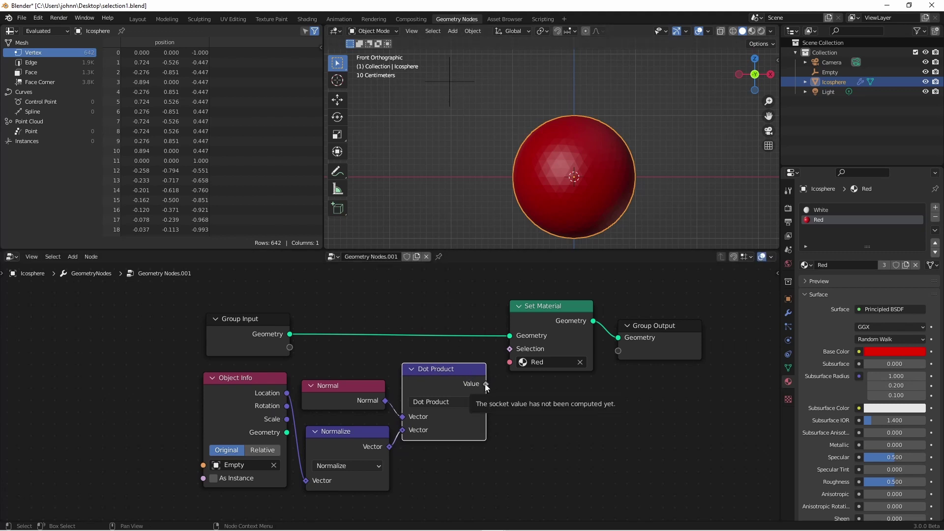
drag(719, 394, 534, 355)
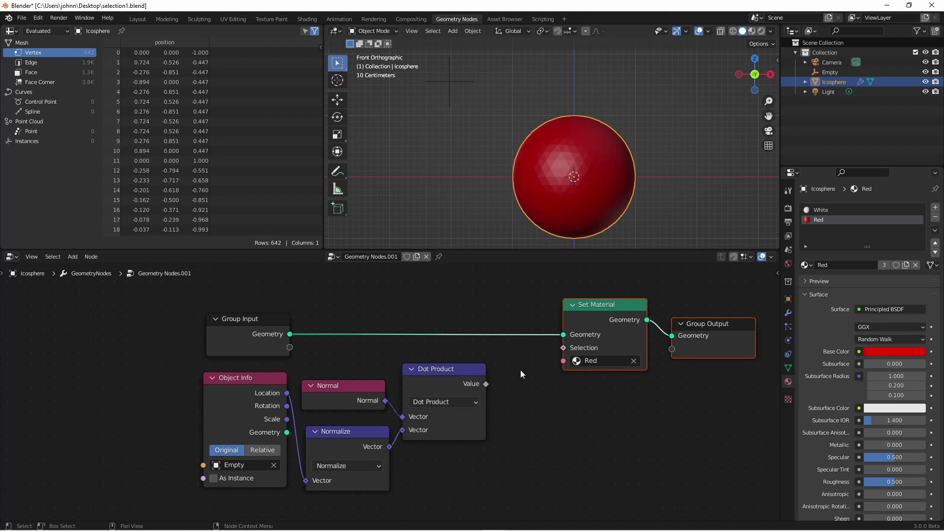
scroll(490, 491, down, 1)
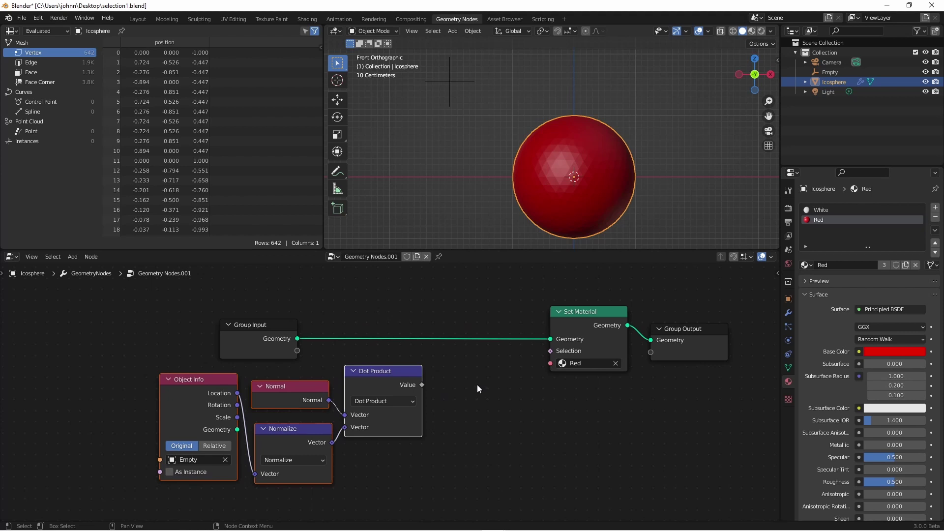
Add a Compare node set to Greater Than left of Set Material
key(shift+a)
mouse_move(462, 373)
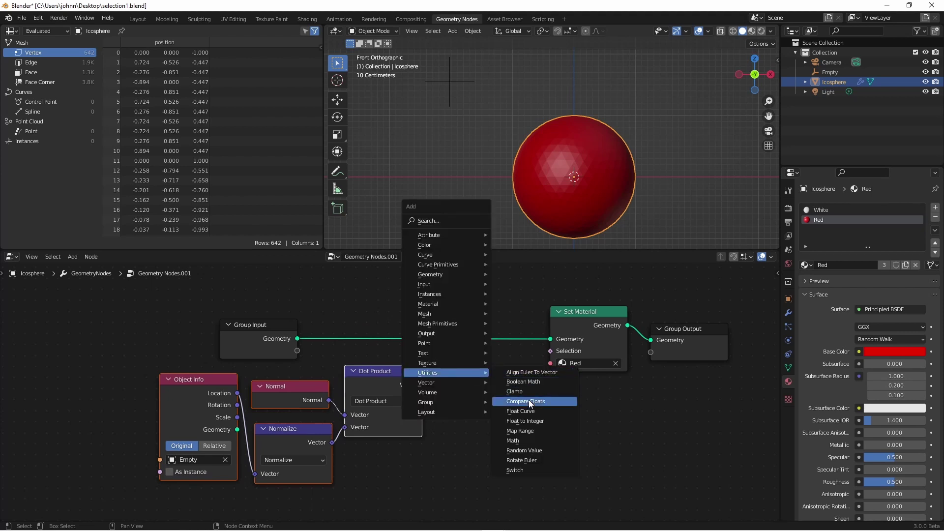
click(529, 401)
click(443, 361)
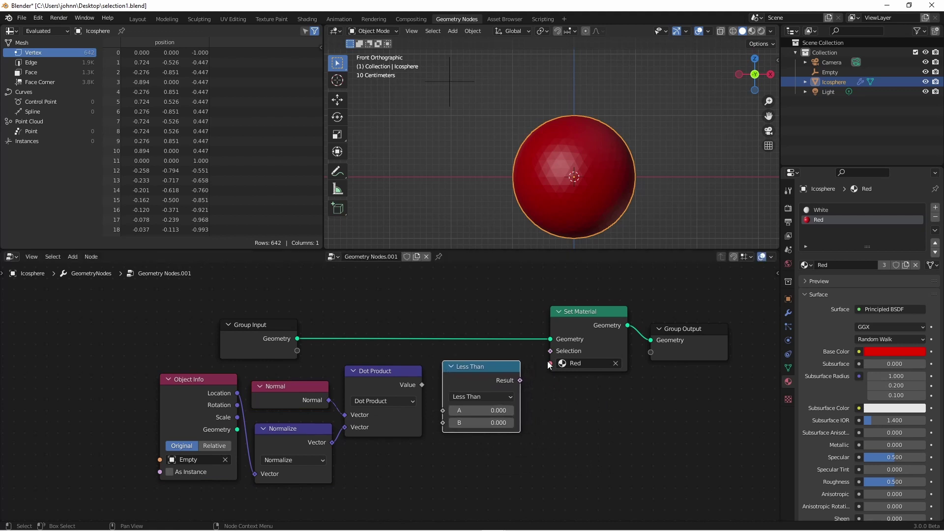
click(452, 396)
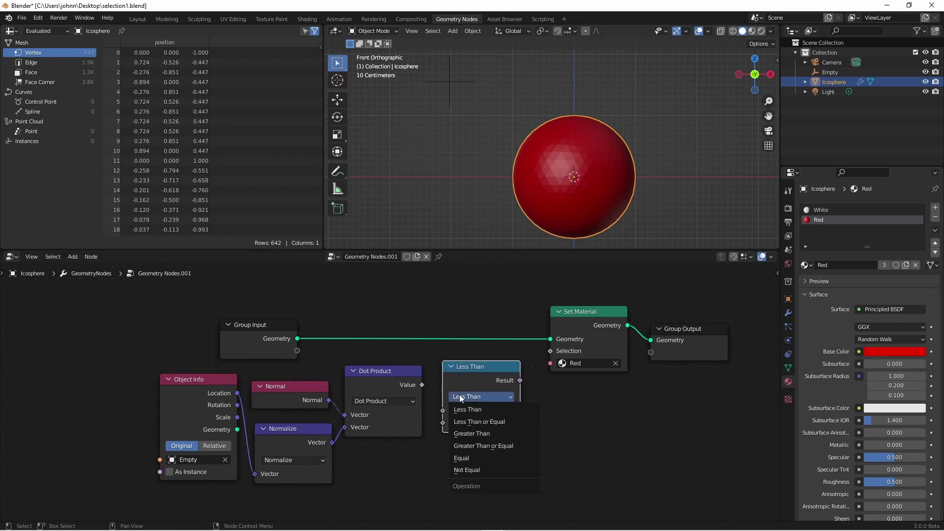
click(488, 434)
Wire Dot Product into A and the result into Selection, with threshold B at 0.060
drag(422, 384, 443, 410)
drag(520, 381, 552, 354)
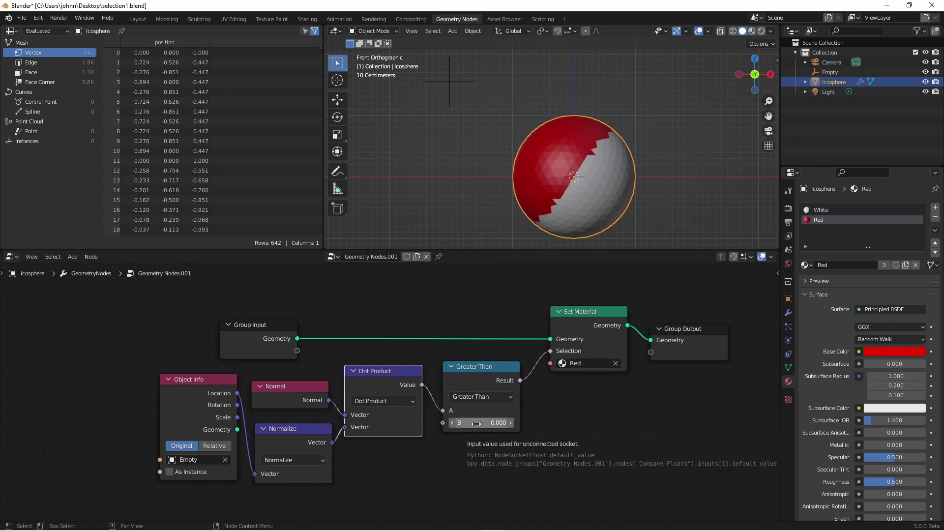
drag(476, 424, 507, 424)
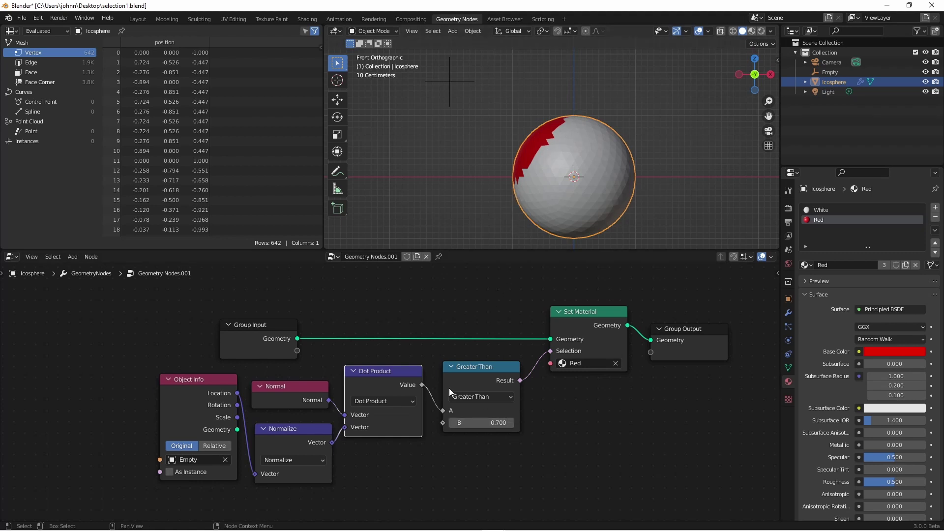
mouse_move(499, 423)
mouse_down()
mouse_move(465, 422)
mouse_move(499, 422)
mouse_up()
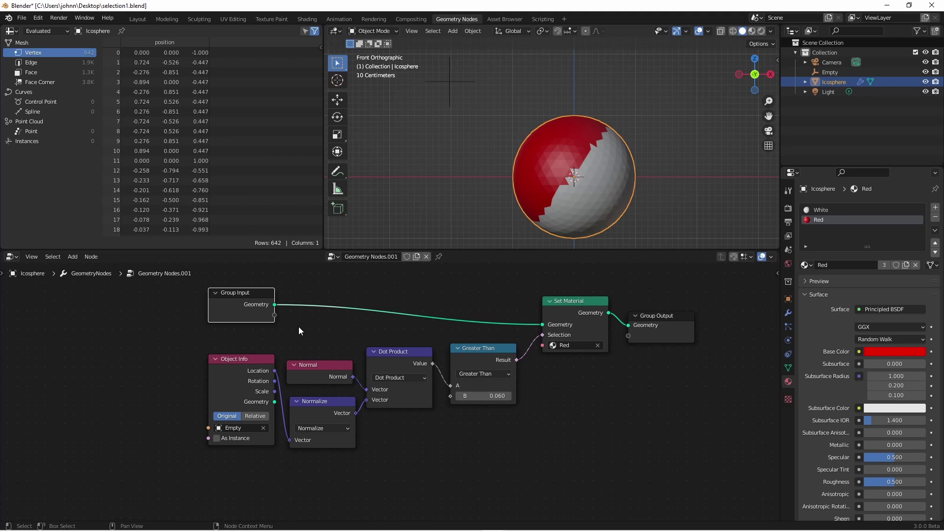
Shift outputs right, Object Info left, and group Greater Than, Dot Product, Normal, Normalize
click(659, 316)
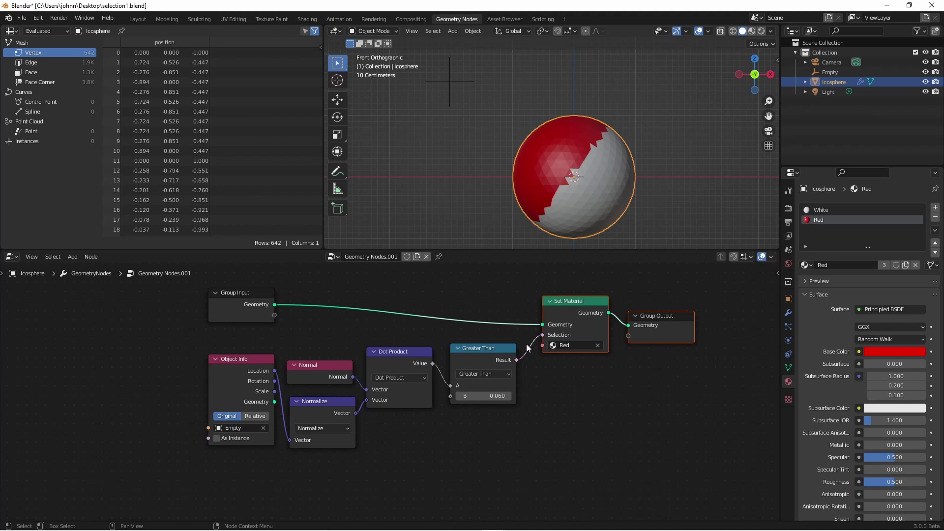
key(g)
click(581, 332)
click(487, 347)
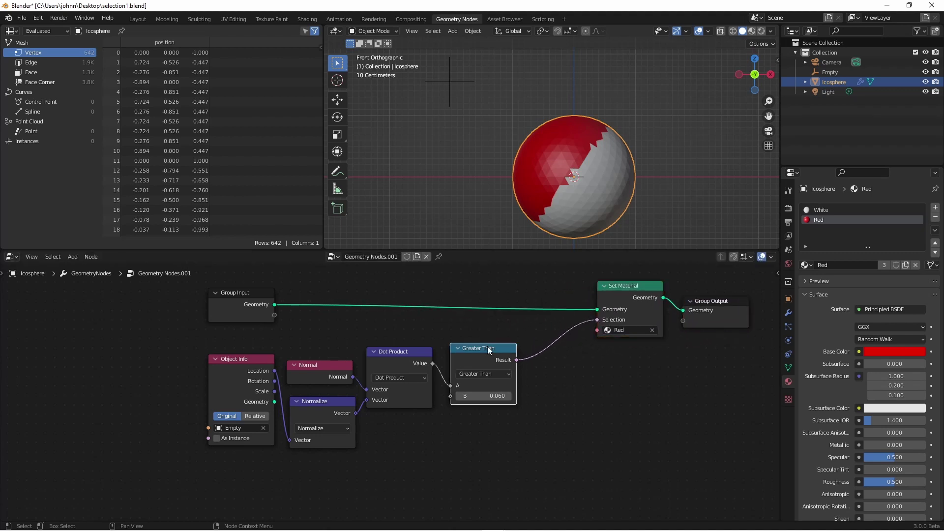
shift+click(378, 355)
shift+click(305, 373)
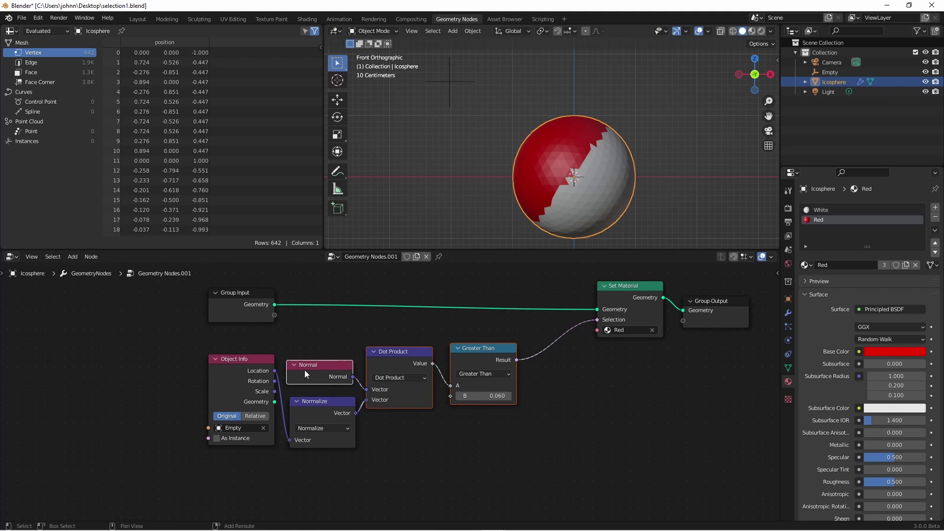
shift+click(320, 405)
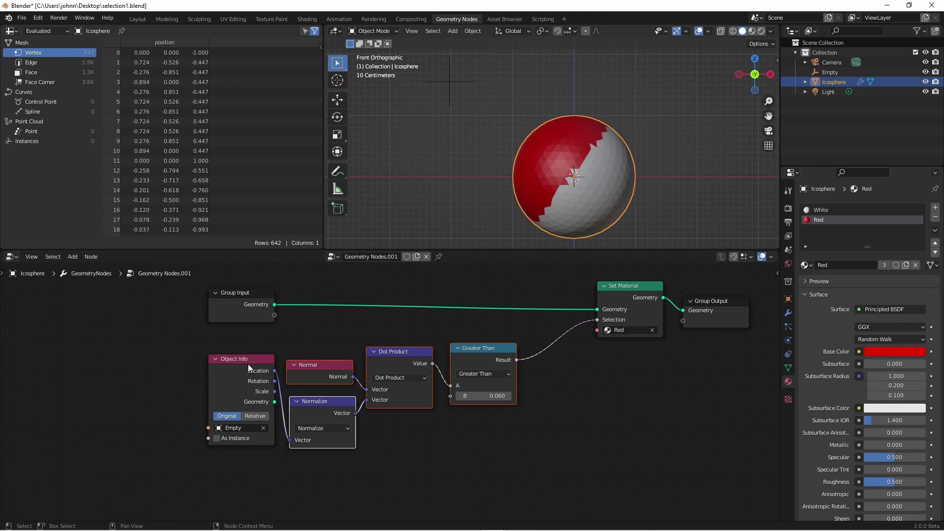
drag(248, 364, 199, 366)
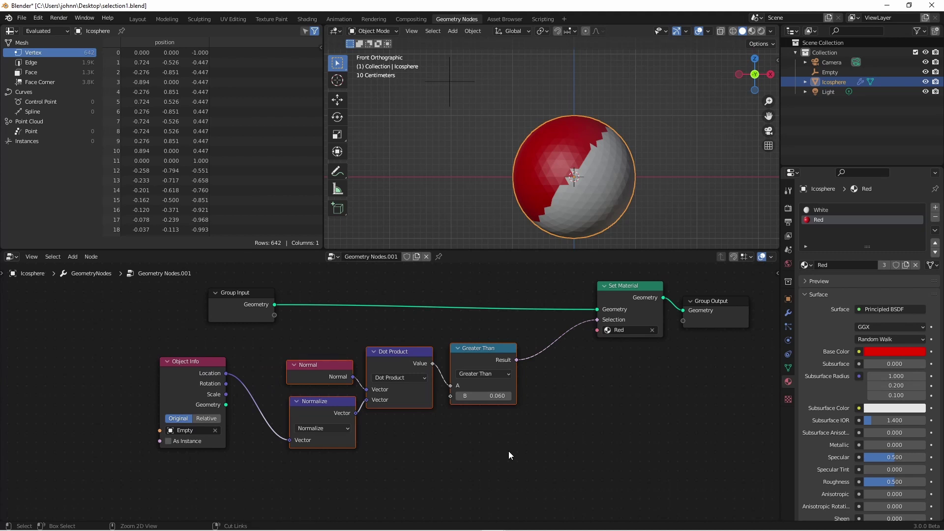
key(ctrl+g)
Expose the Greater Than threshold B as a new group input, routed through two reroutes
key(Home)
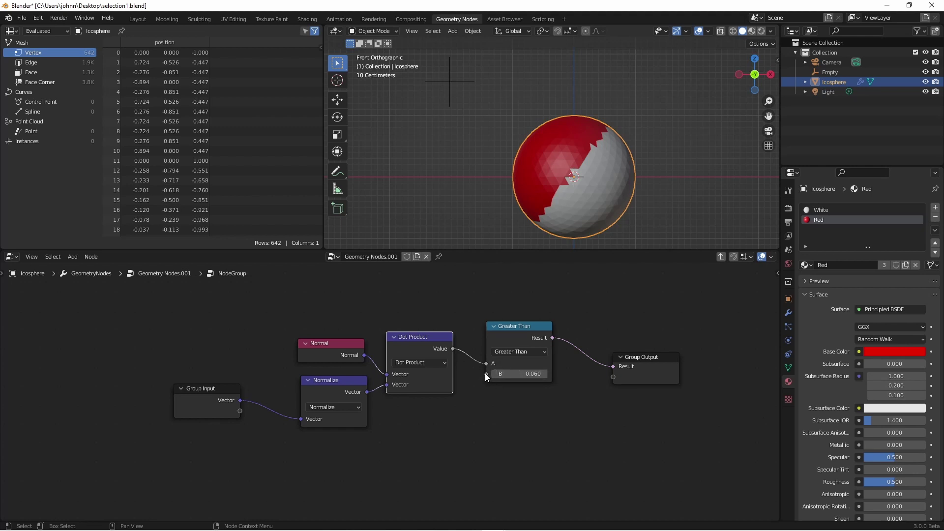
drag(485, 373, 240, 411)
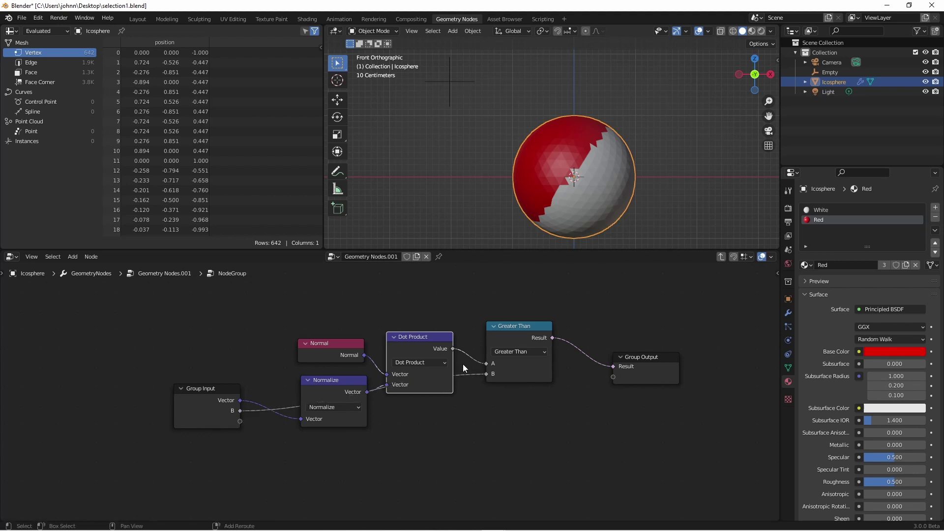
shift+right_drag(462, 364, 461, 387)
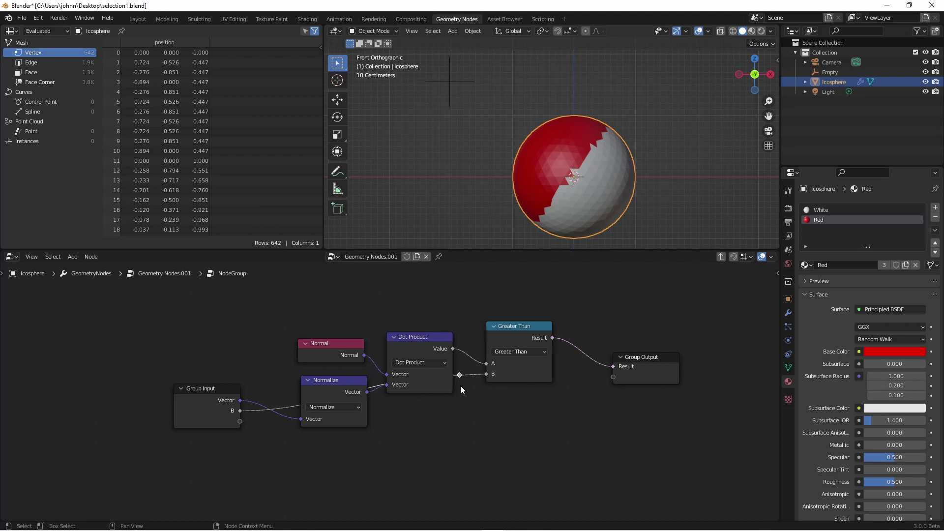
drag(461, 380, 448, 456)
shift+right_drag(290, 433, 291, 455)
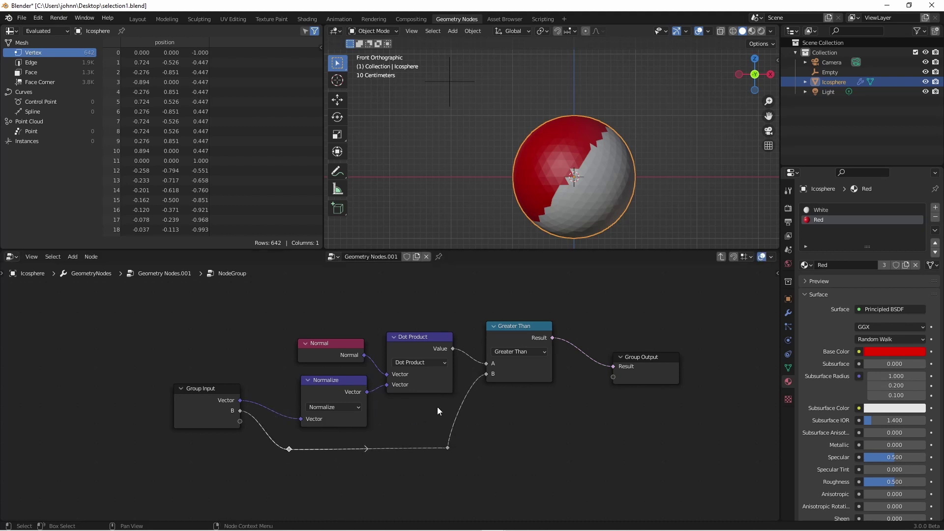
Exit the group and rename it 'Normal Compare' with a fake user
key(Tab)
double_click(420, 401)
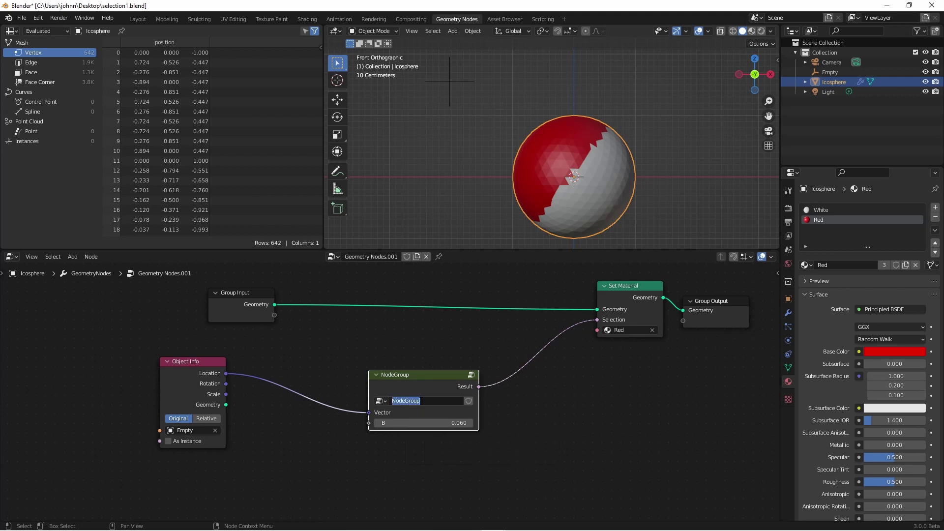
text(Normal Compare)
key(Return)
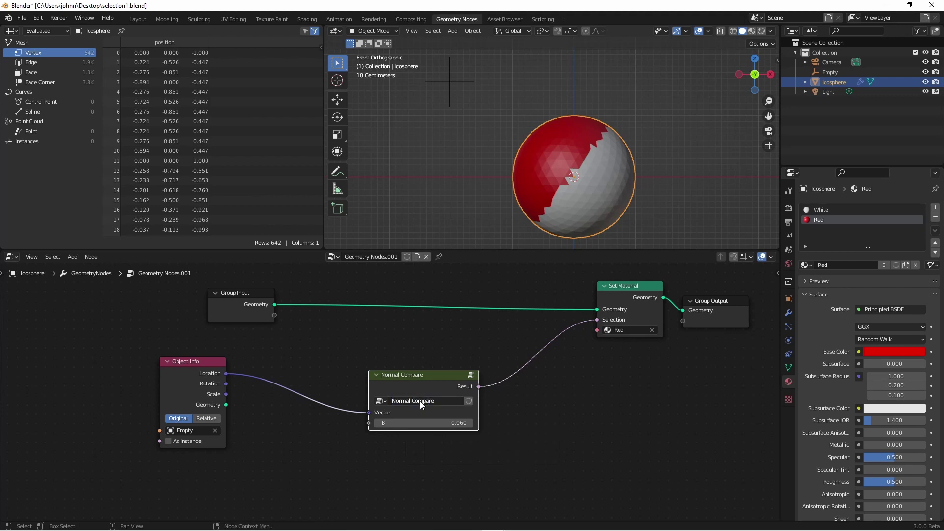
click(469, 402)
Set the group's threshold B to 0.340, then select and move the Empty
key(ctrl+z)
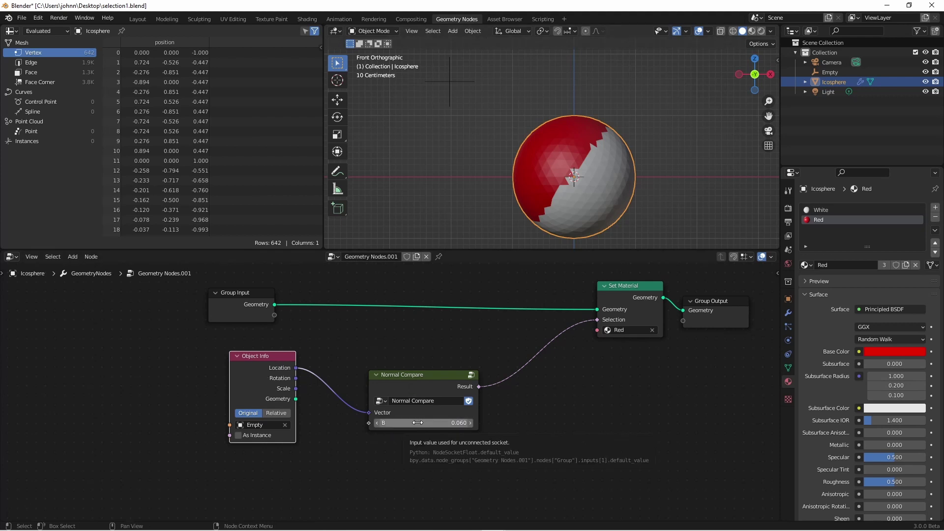
drag(417, 424, 443, 423)
click(485, 125)
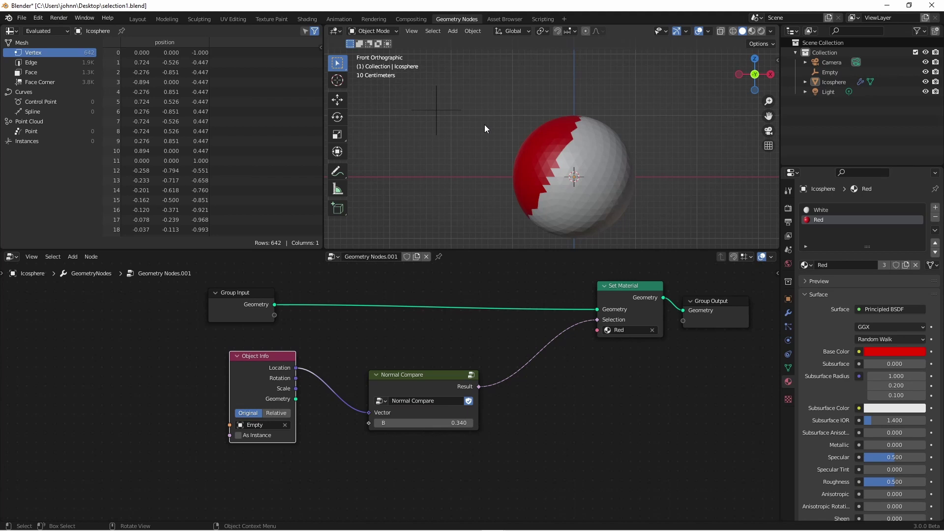
click(426, 110)
key(g)
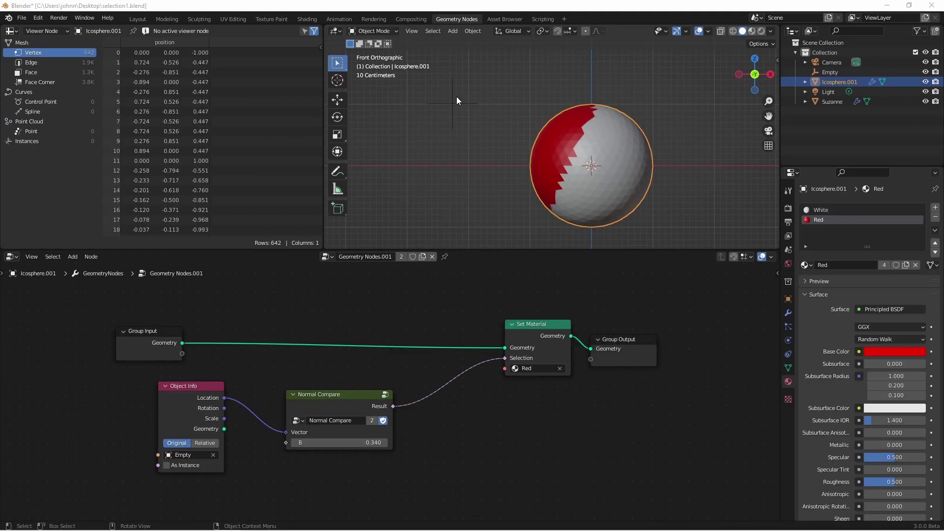
Move the Empty and Icosphere.001 up and right, then nudge the Empty again
click(456, 97)
key(g)
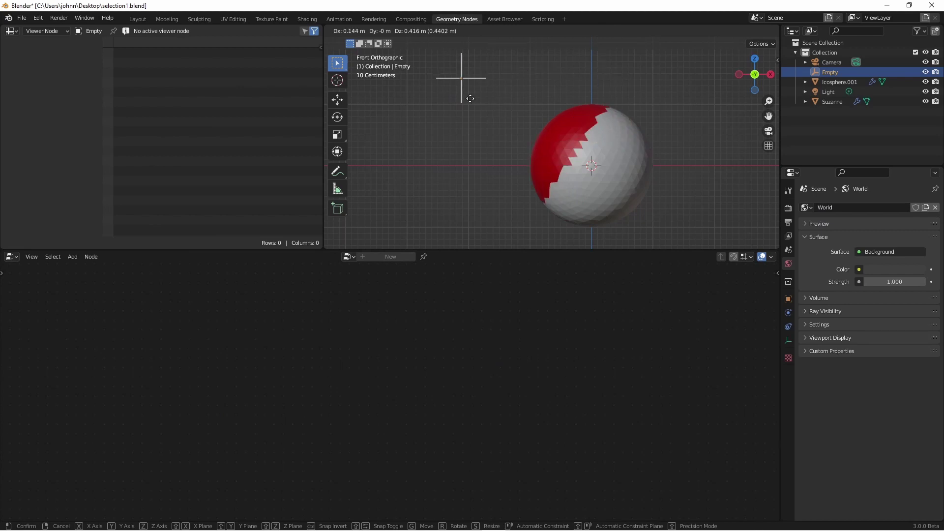
click(441, 119)
click(596, 186)
scroll(521, 197, down, 4)
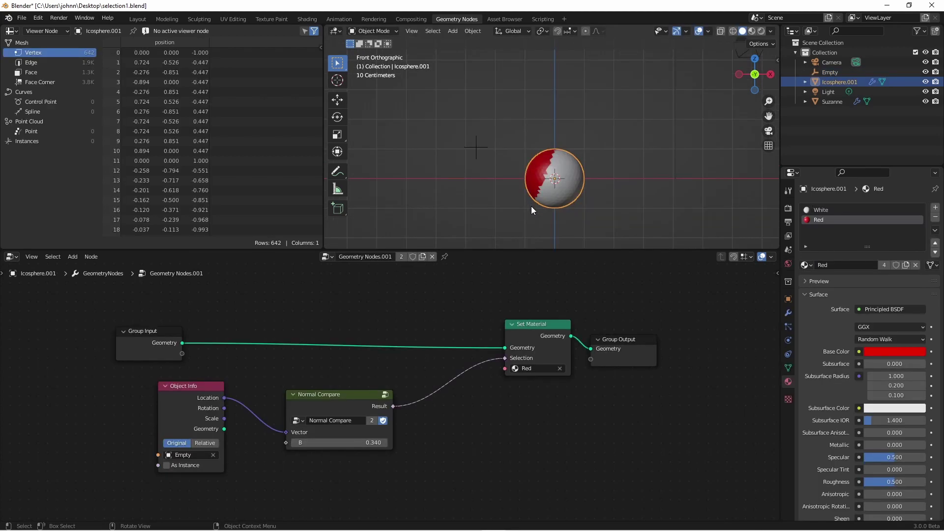
key(g)
click(590, 120)
click(476, 146)
key(g)
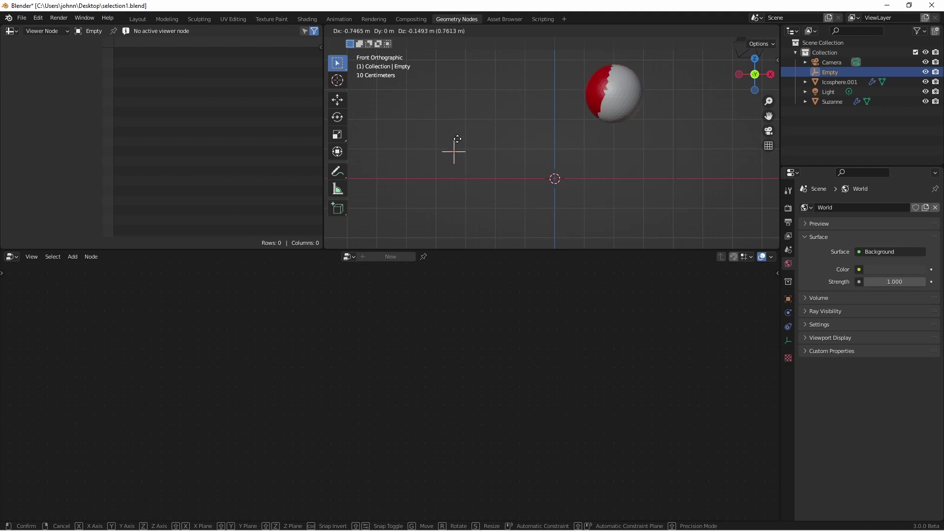
click(451, 103)
Maximize the 3D view and draw straight annotation lines linking the origin, the Empty and the sphere
key(ctrl+space)
key(shift+space)
key(d)
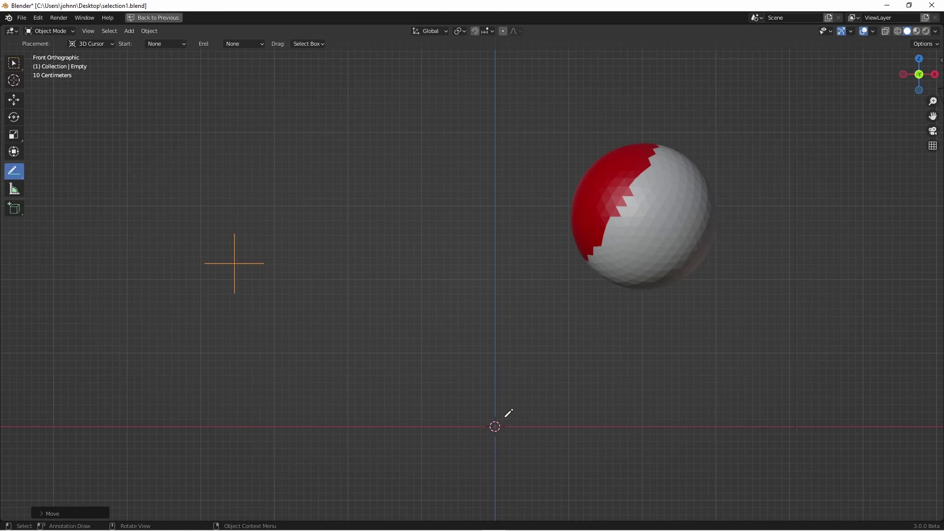
drag(494, 427, 234, 264)
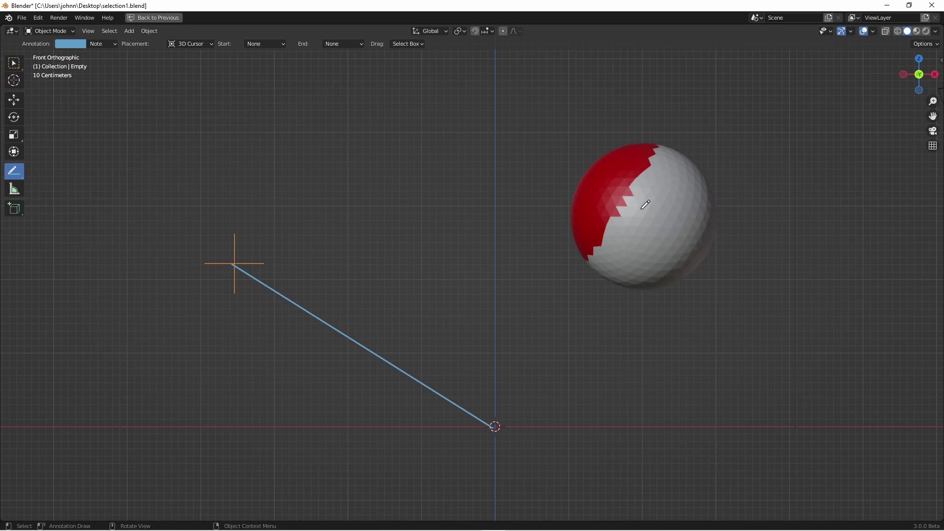
drag(643, 207, 232, 261)
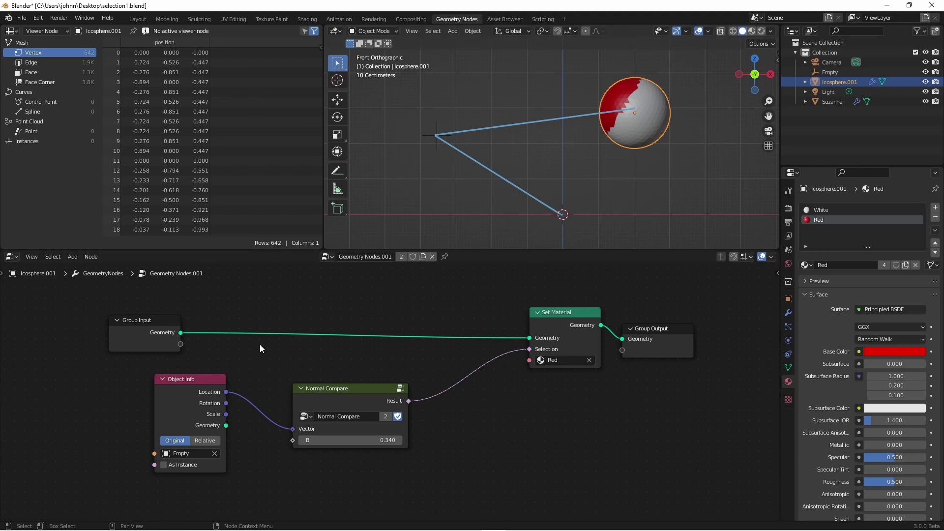
Switch Object Info to Relative, then move the Empty and icosphere to test the red faces
click(199, 438)
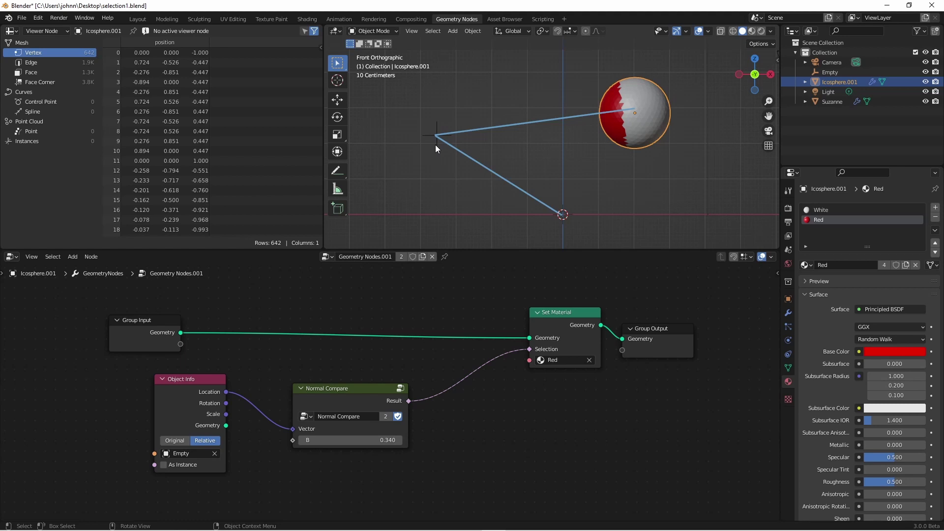
click(436, 136)
drag(436, 137, 477, 91)
drag(639, 110, 492, 83)
key(r)
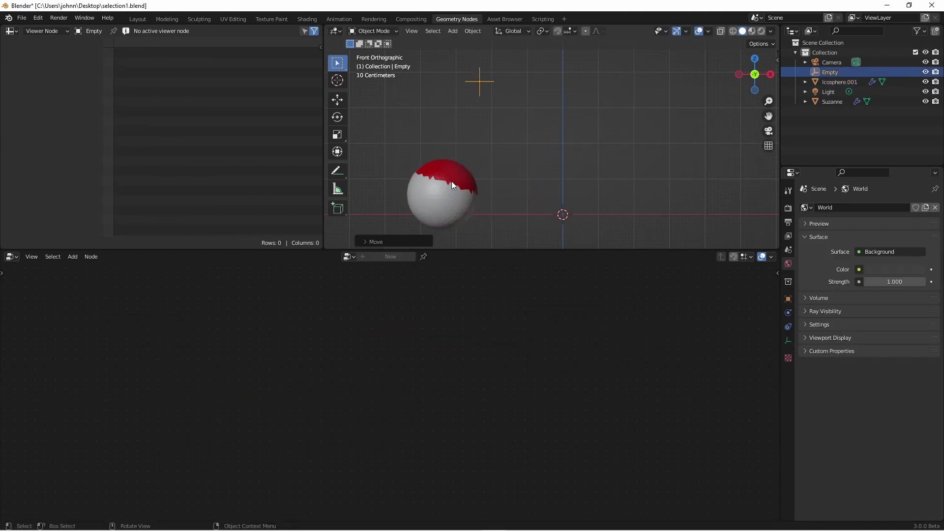
drag(465, 203, 632, 200)
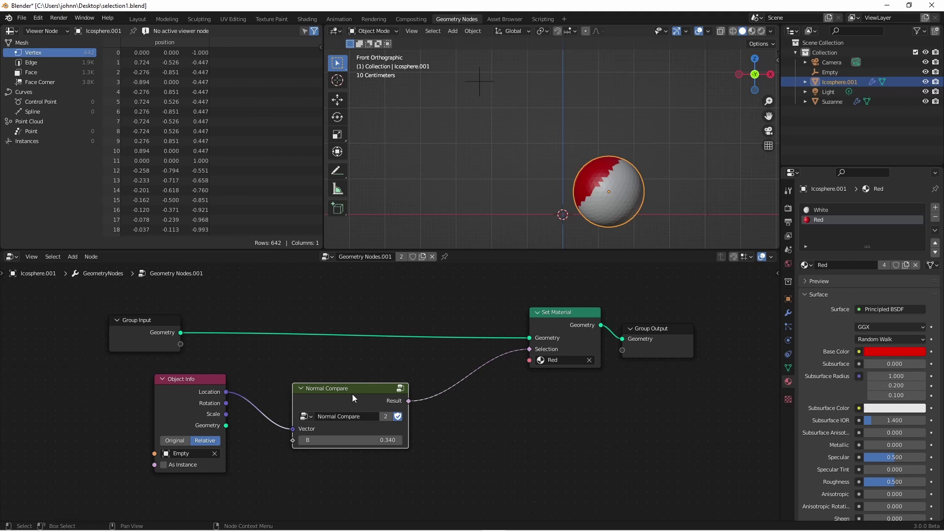
Inside Normal Compare, rename inputs Vector to Direction and B to Amount, and output Result to Selection
key(Tab)
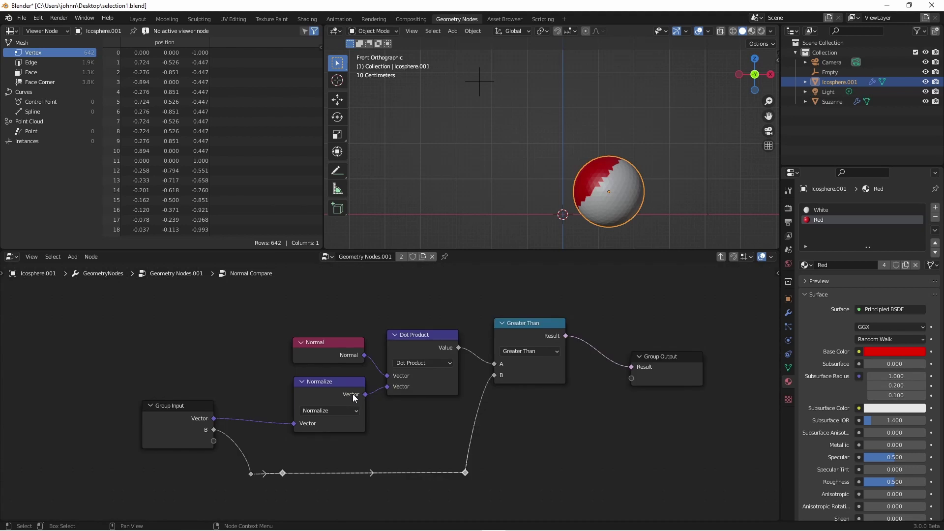
key(n)
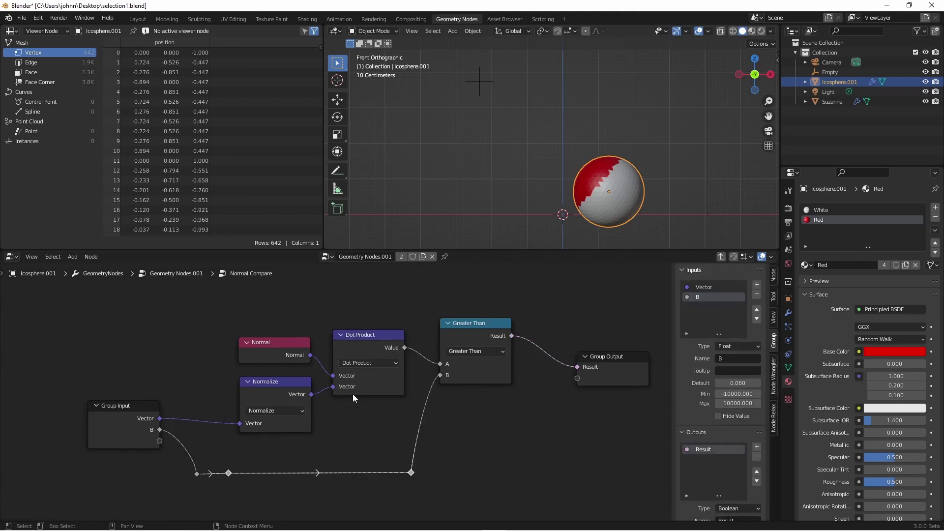
double_click(704, 288)
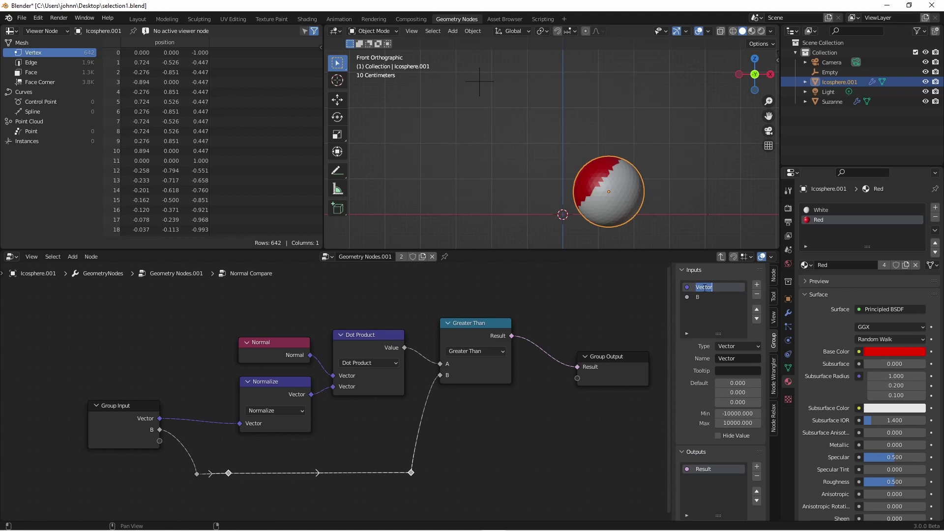
text(Direction)
key(Return)
double_click(698, 297)
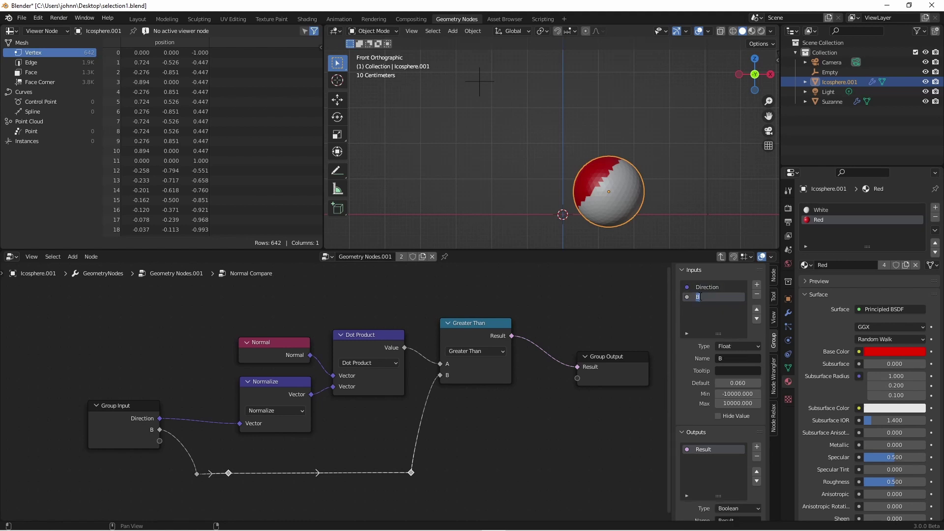
text(Amount)
key(Return)
scroll(702, 421, down, 2)
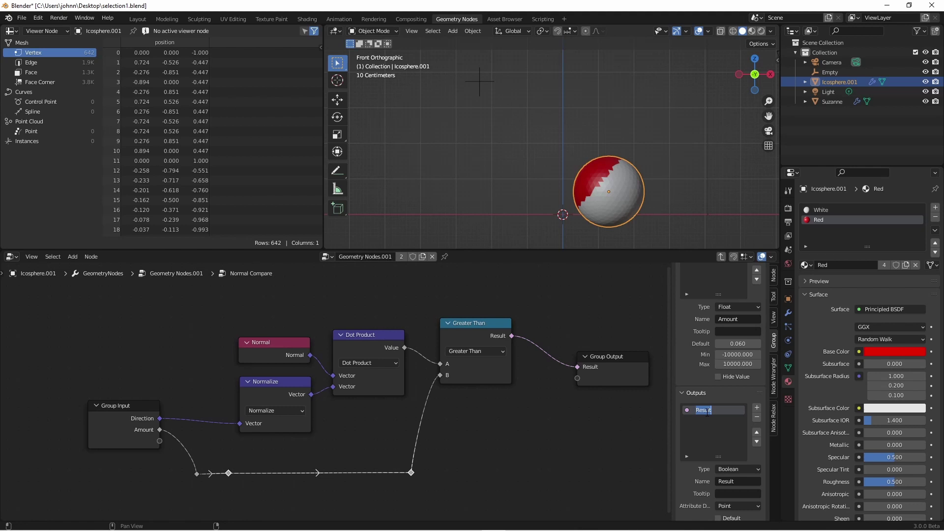
double_click(706, 410)
text(Selection)
key(Return)
Tidy the Dot Product, Greater Than, Group Output and reroute nodes, then leave the group
key(n)
drag(403, 329, 400, 323)
drag(522, 318, 500, 296)
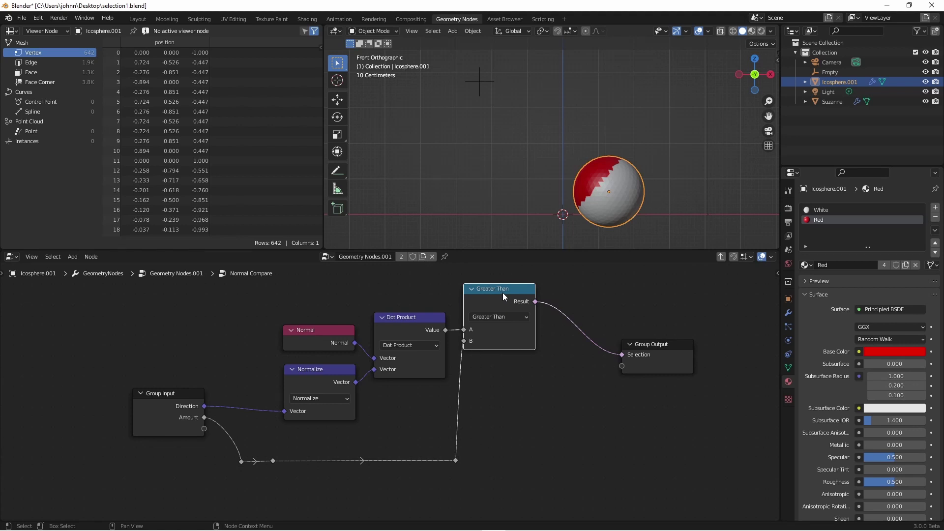
drag(671, 356, 605, 303)
drag(228, 454, 271, 431)
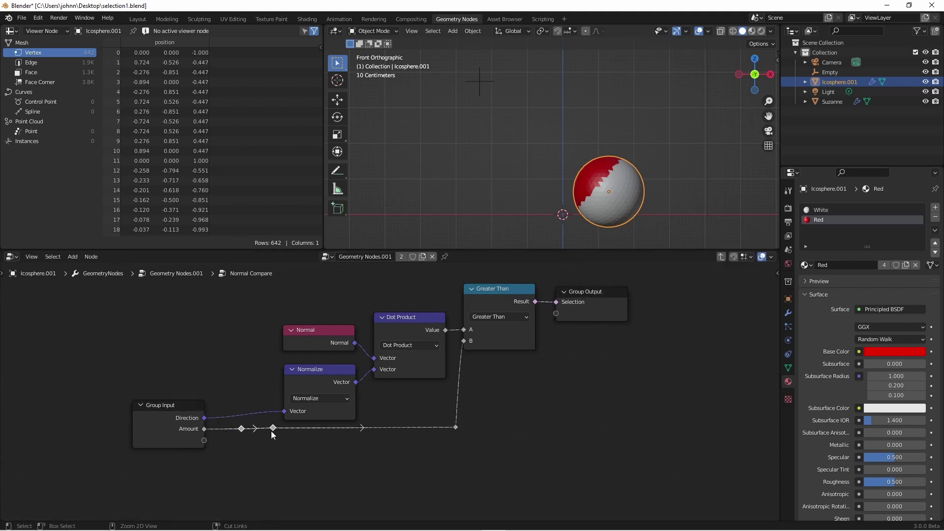
middle_drag(530, 409, 553, 435)
key(Tab)
Save the file, then detach and delete the old Normal Compare node
key(ctrl+s)
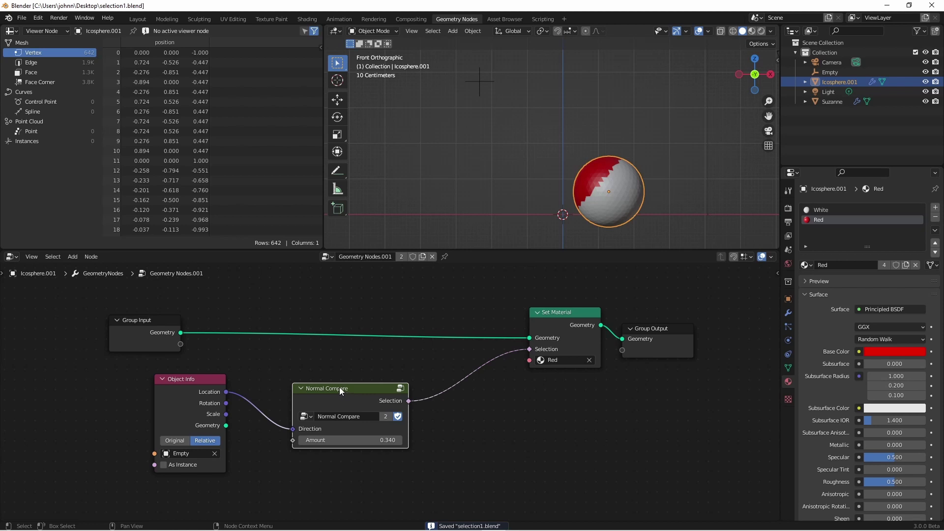
alt+drag(326, 388, 508, 435)
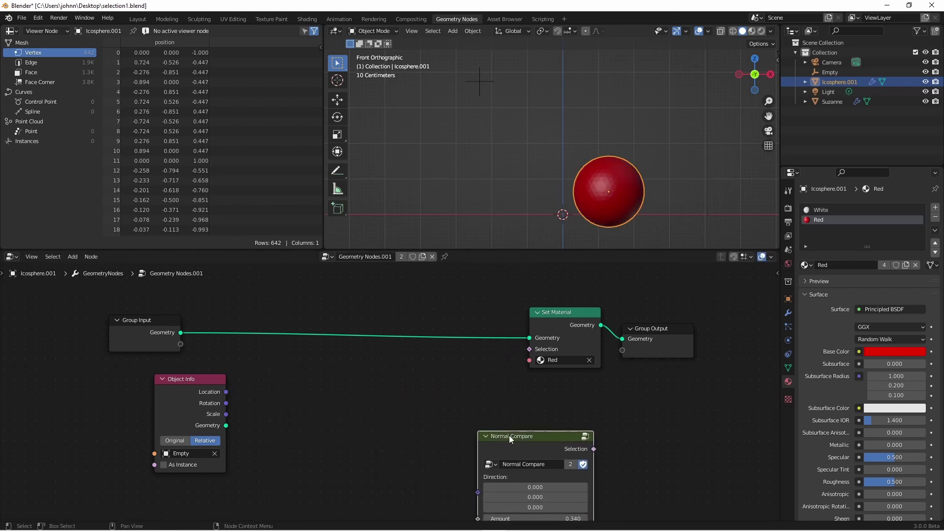
key(x)
Add a new Normal Compare node, wire the Empty's Location into Direction, and save
key(shift+a)
mouse_move(314, 377)
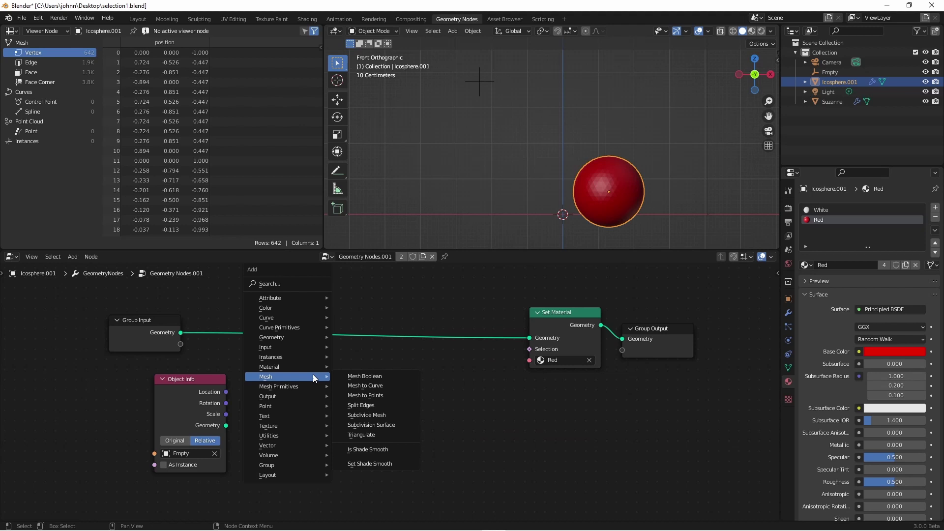
mouse_move(278, 470)
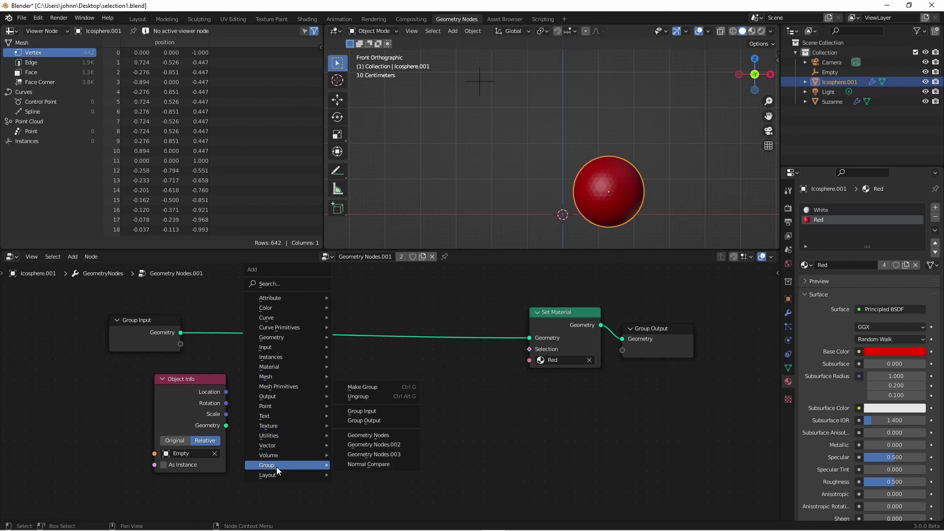
click(368, 464)
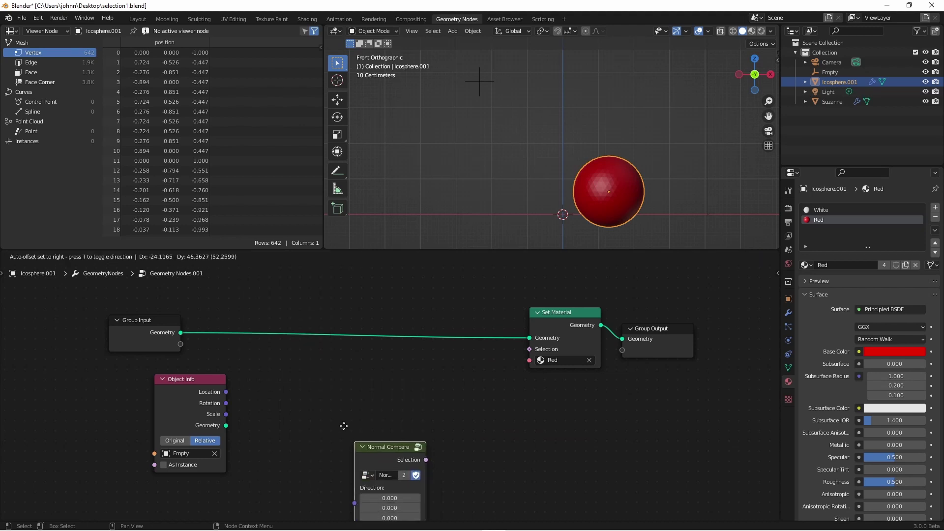
click(308, 352)
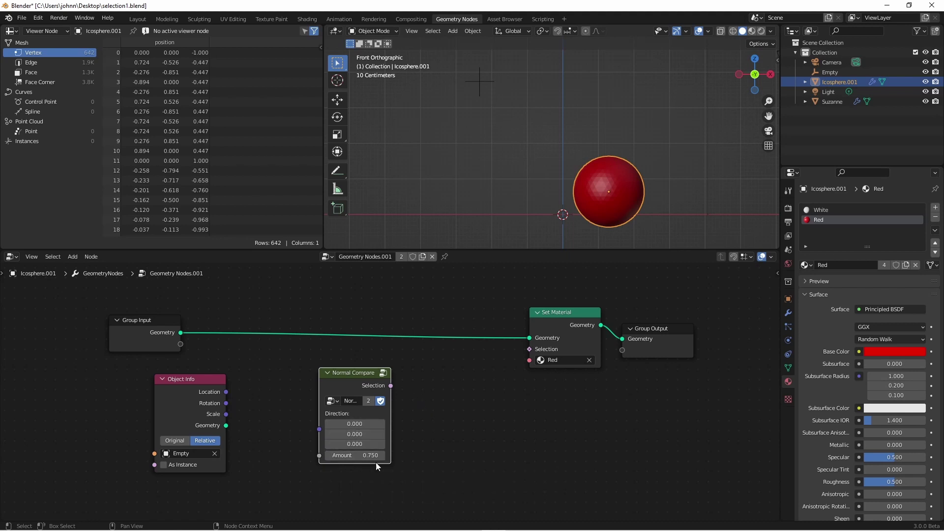
drag(391, 386, 432, 382)
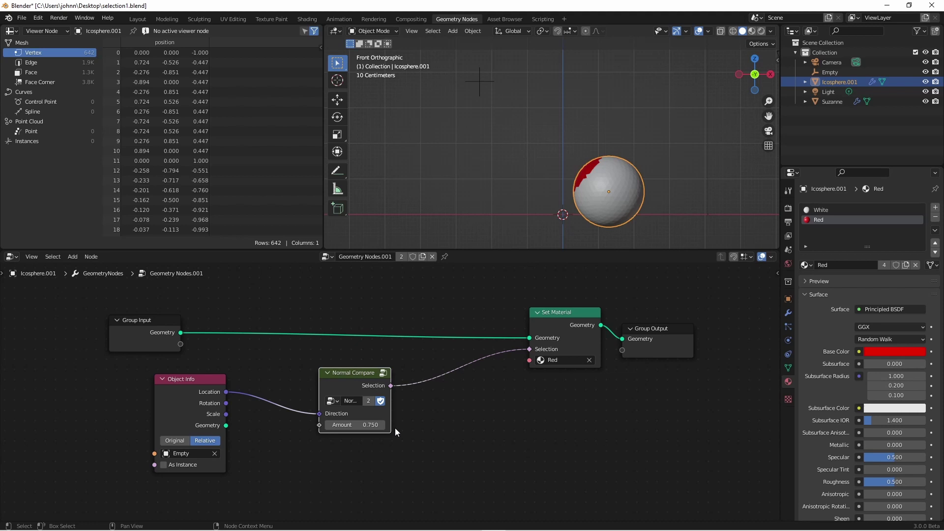
key(ctrl+s)
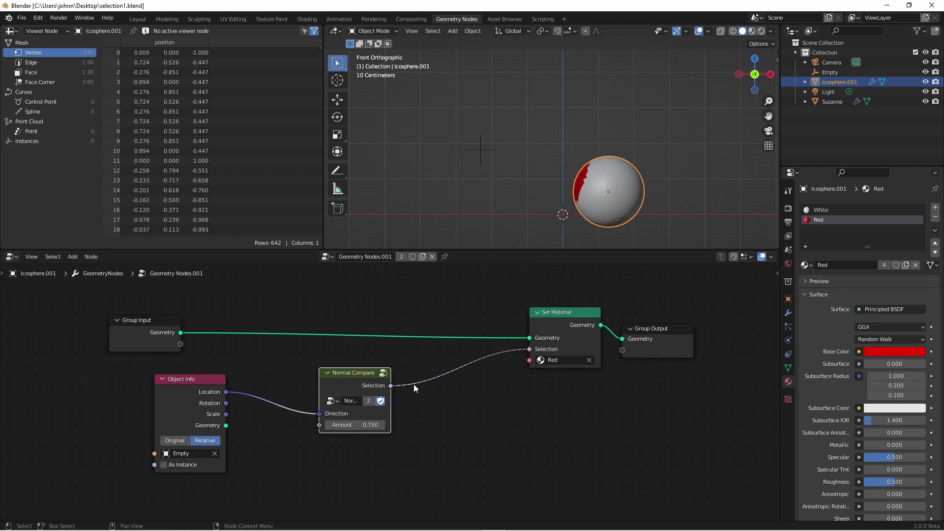
Start a new General file and give the cube a new Geometry Nodes tree
click(22, 18)
mouse_move(40, 29)
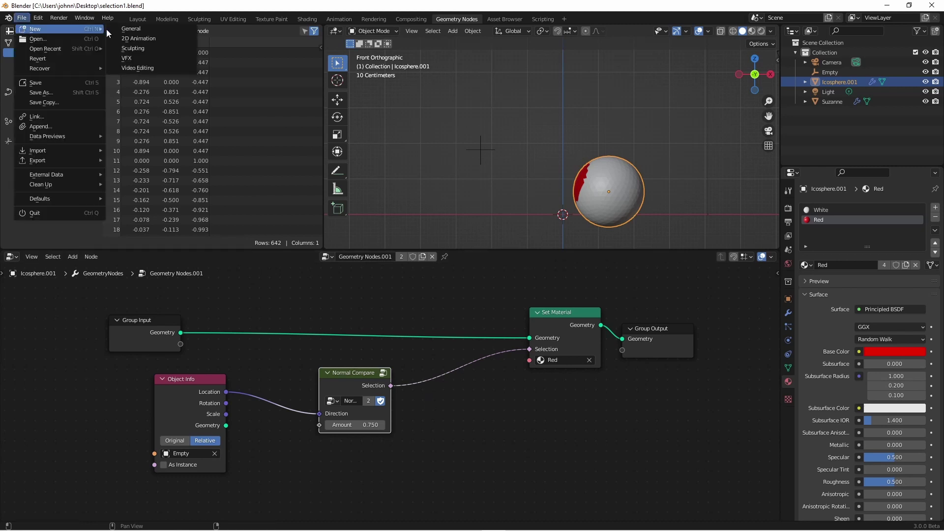
click(127, 29)
click(462, 19)
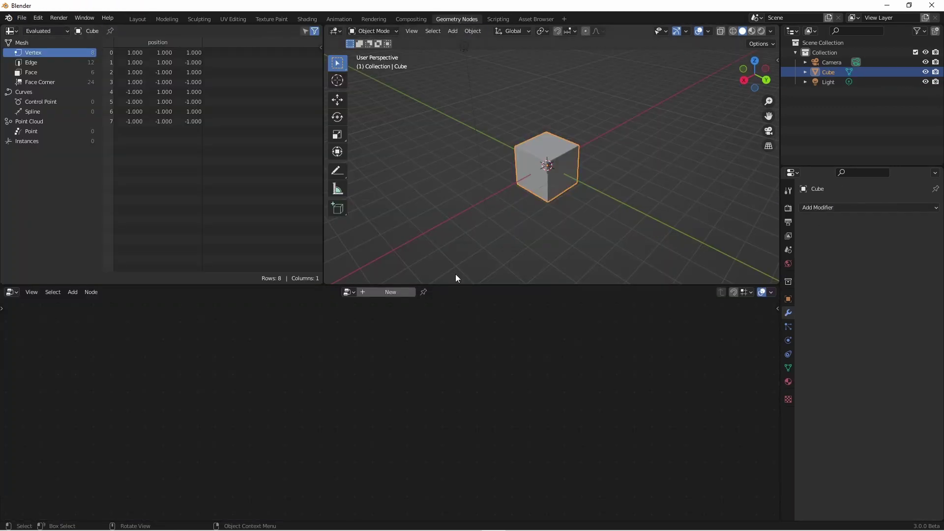
click(388, 292)
key(shift+a)
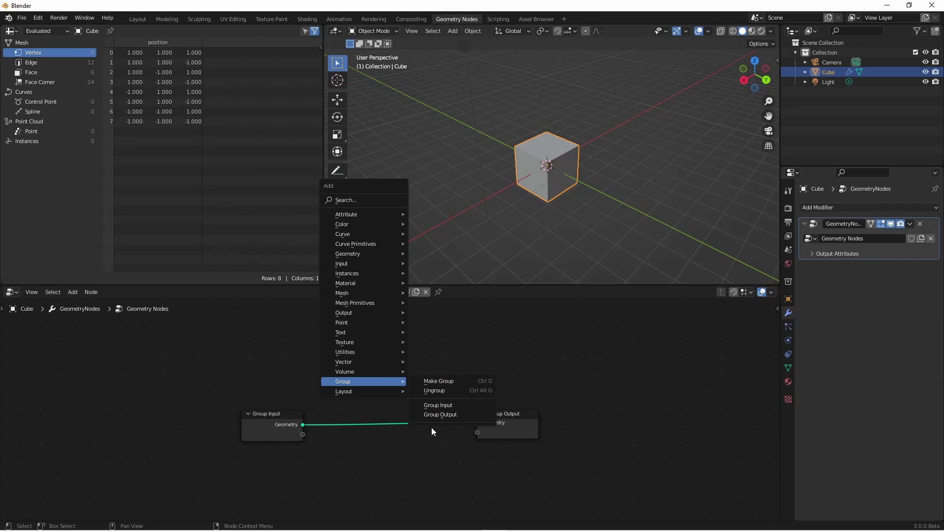
Append the Normal Compare node group from selection1.blend's NodeTree folder
click(21, 18)
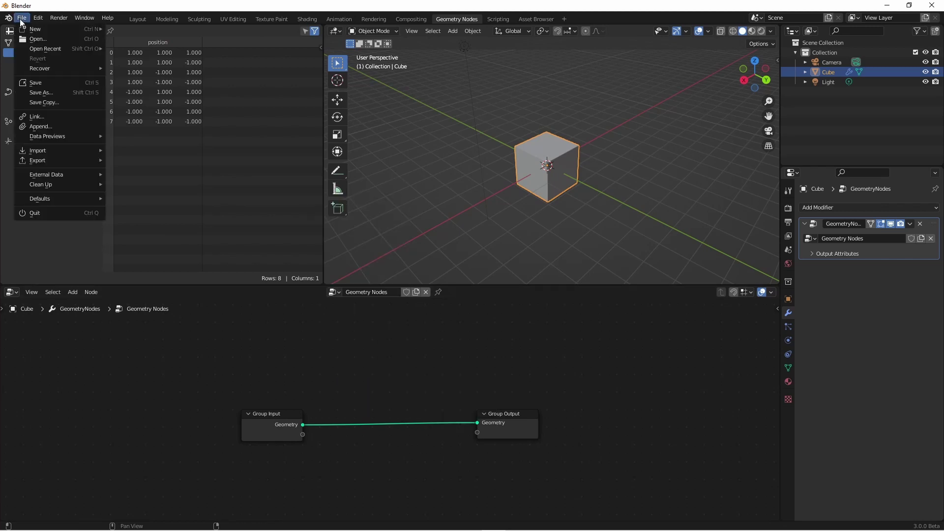
click(37, 126)
click(494, 100)
key(Escape)
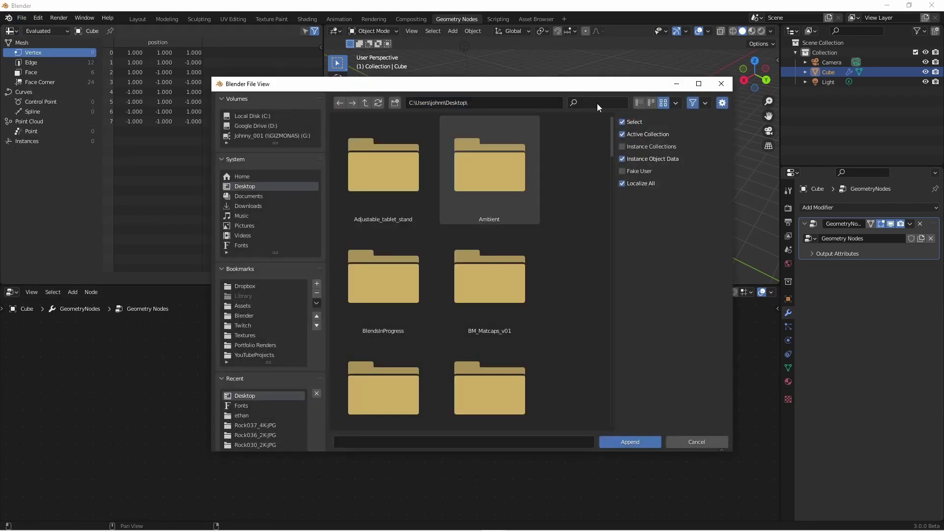
click(597, 103)
text(sele)
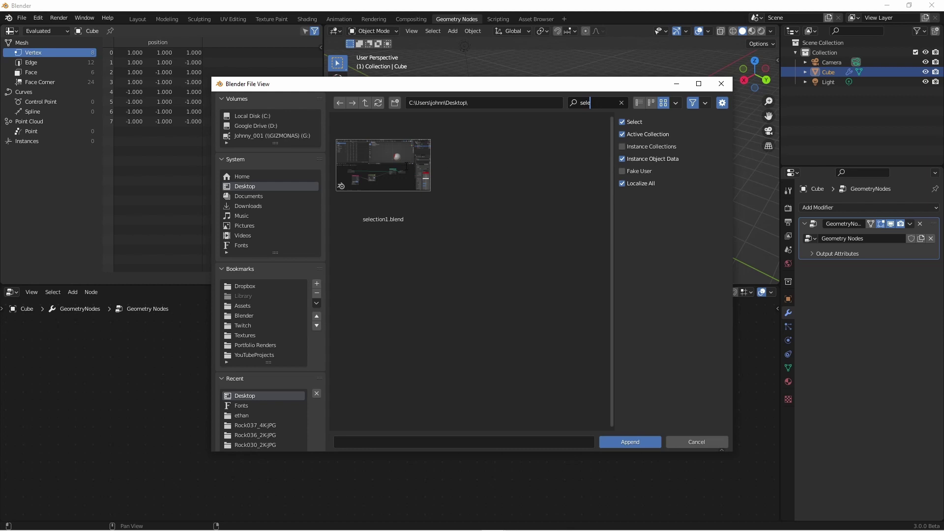
double_click(405, 166)
scroll(561, 257, down, 3)
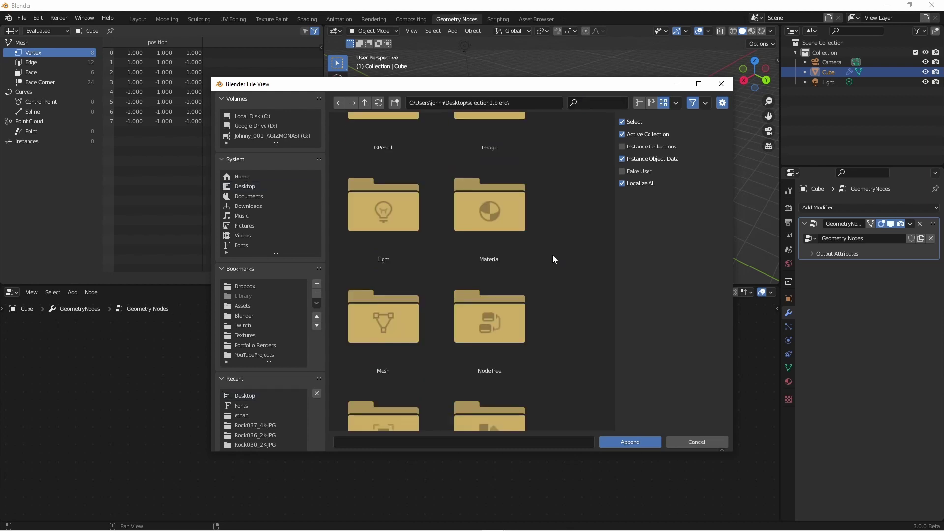
scroll(553, 255, down, 2)
double_click(497, 259)
click(499, 276)
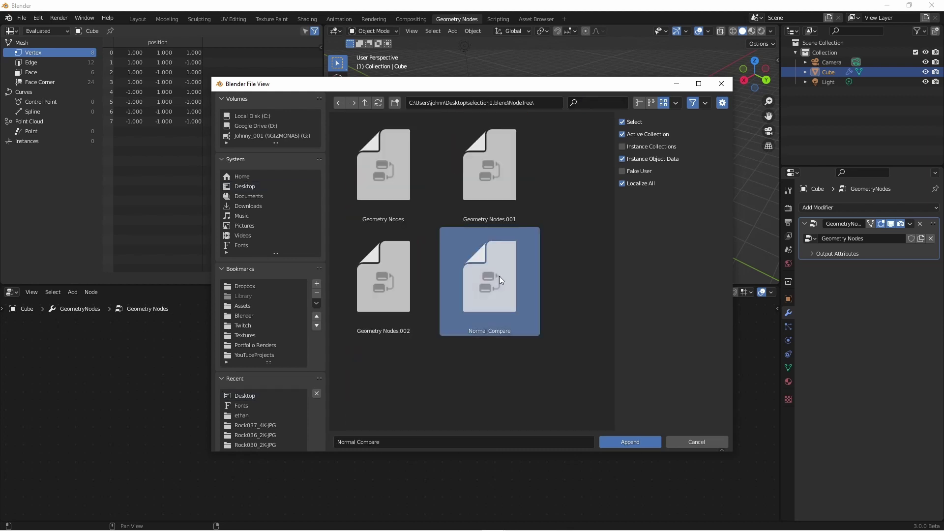
click(635, 443)
scroll(395, 424, up, 2)
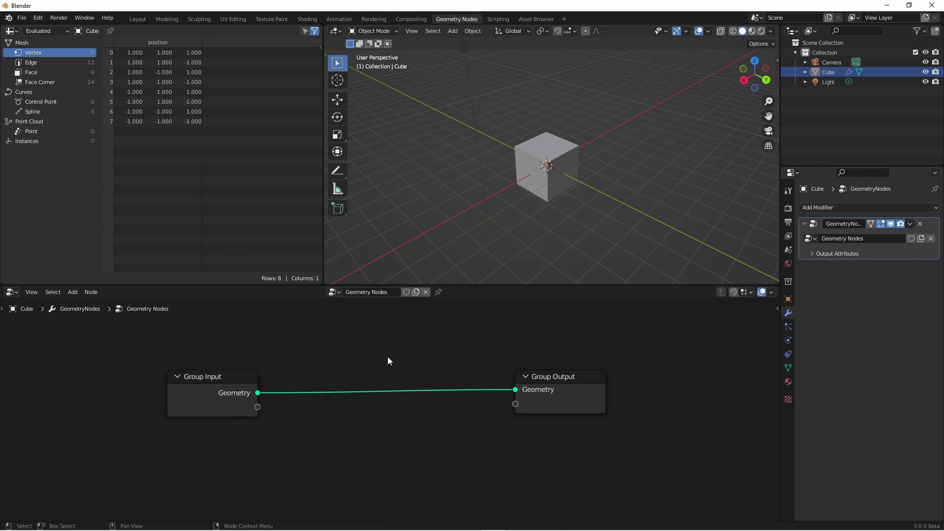
Place the appended Normal Compare node below the Group Input–Group Output link and center the view
key(shift+a)
mouse_move(394, 358)
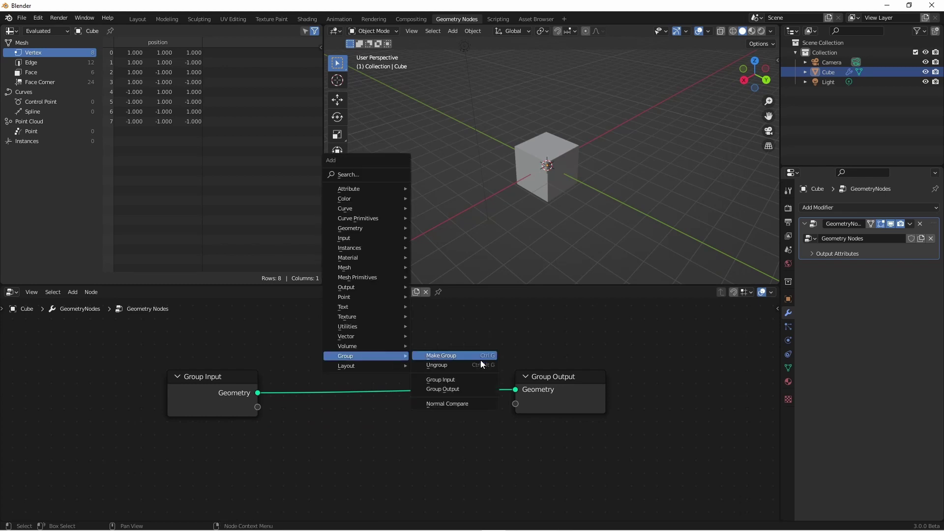
click(473, 404)
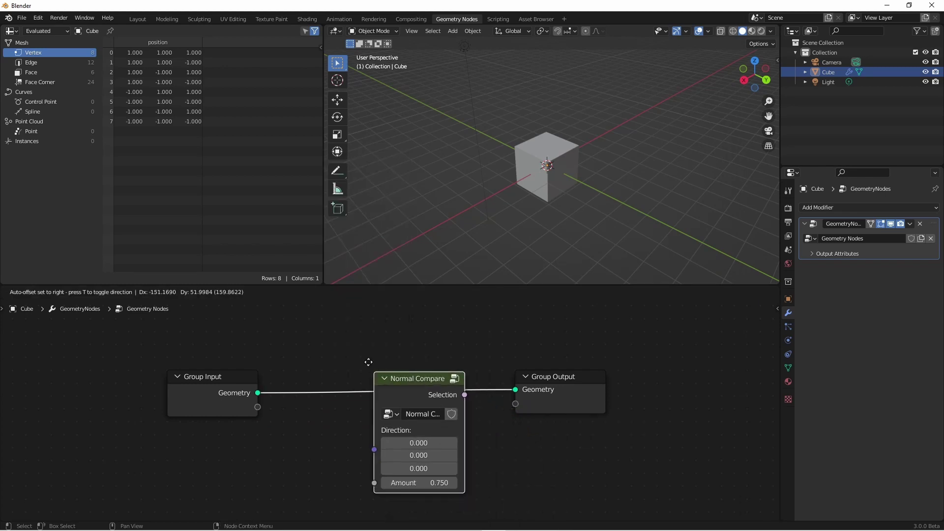
click(389, 404)
middle_drag(389, 404, 457, 354)
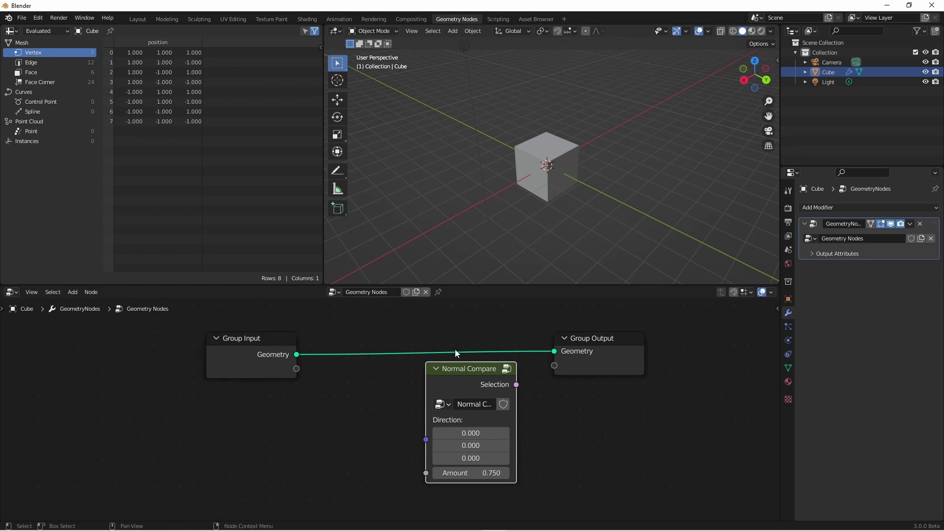